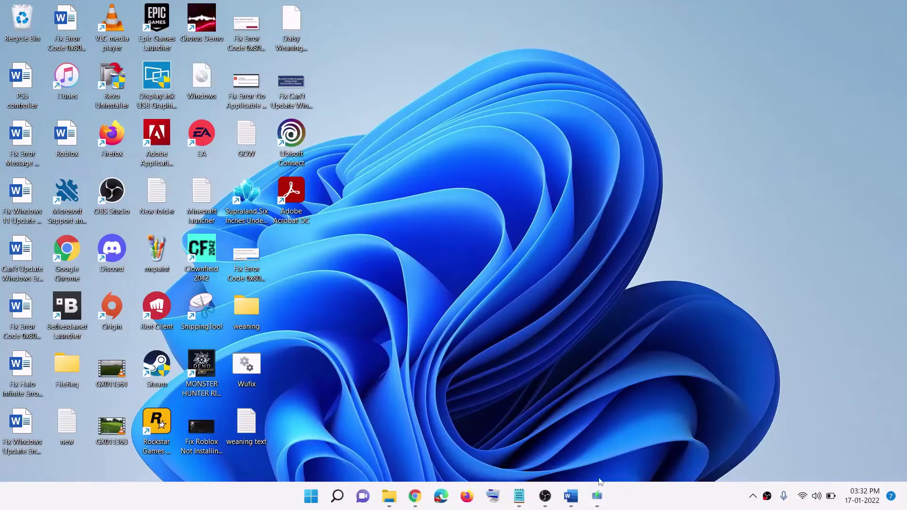
- Bring forward the Word guide for error 0x800f0831 and select its title and Step 1 'Run Update Troubleshooter' text
left_click(571, 496)
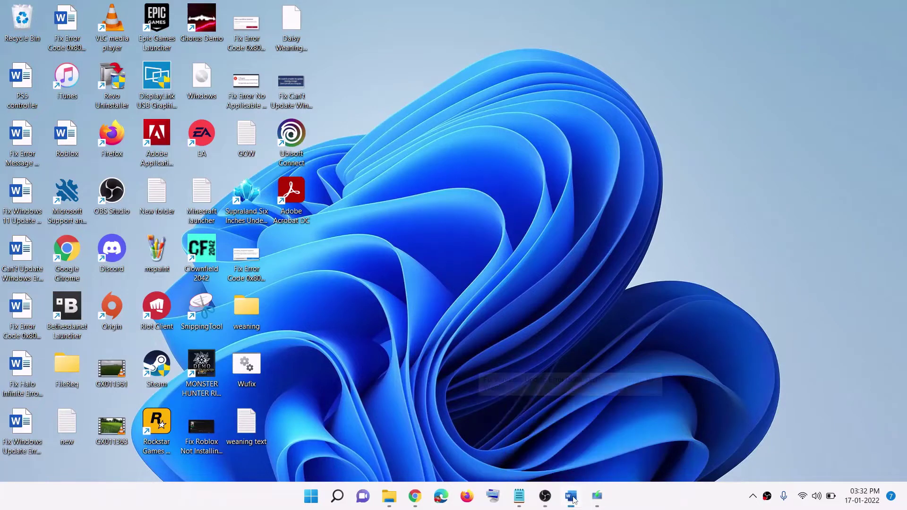
left_click_drag(427, 147, 591, 147)
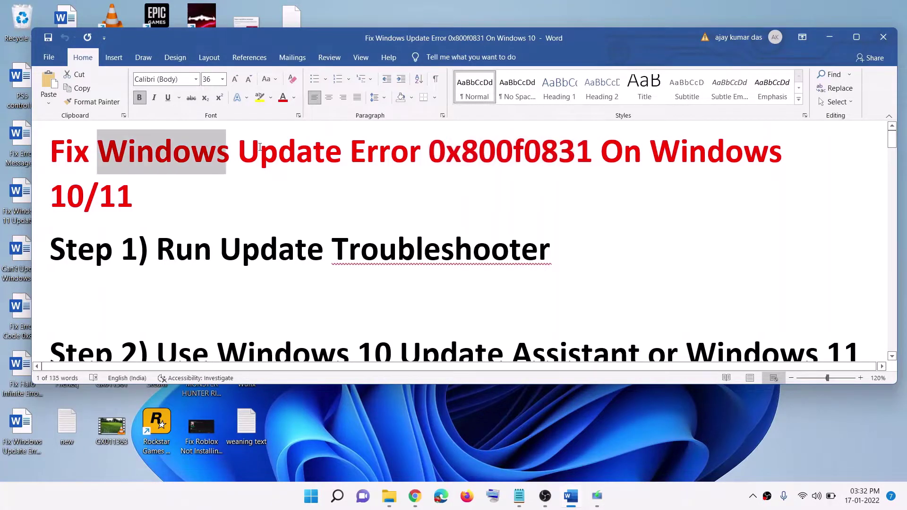
triple_click(104, 143)
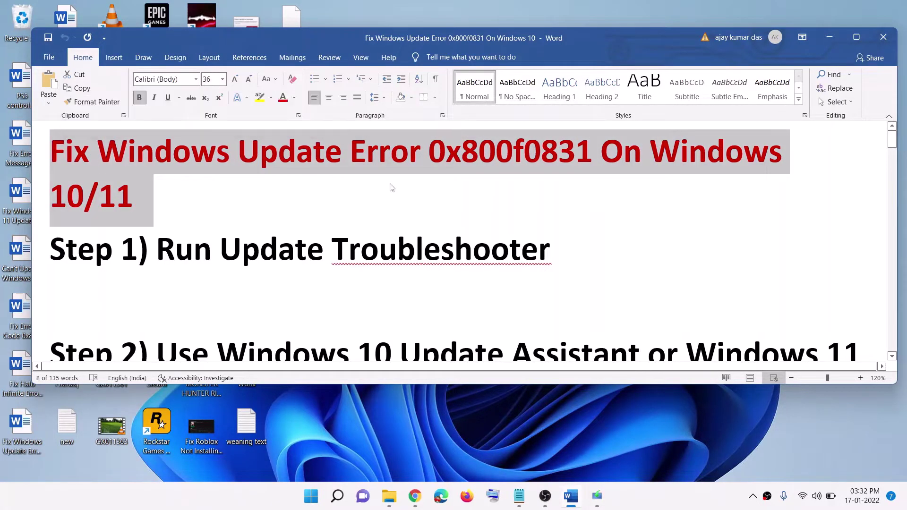
left_click_drag(156, 250, 550, 252)
- In Settings, go to System > Troubleshoot > Other troubleshooters to run the Windows Update troubleshooter
left_click(310, 496)
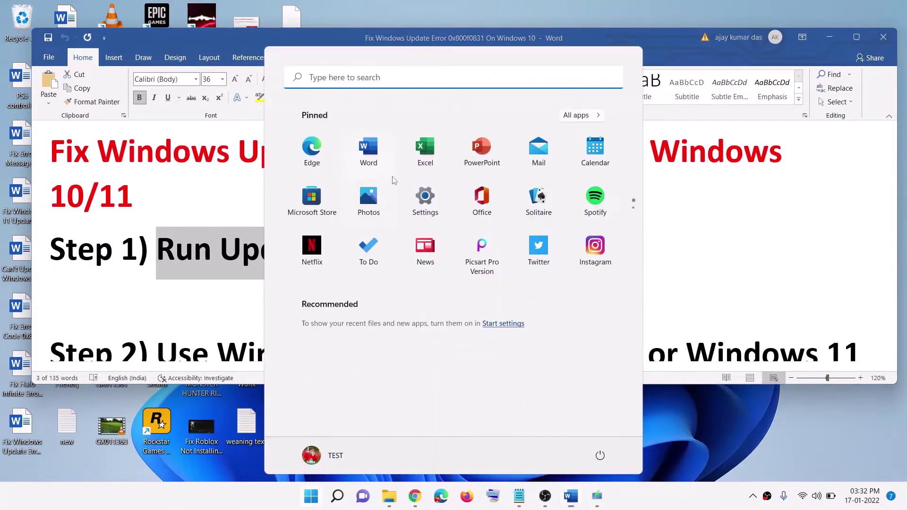
left_click(425, 199)
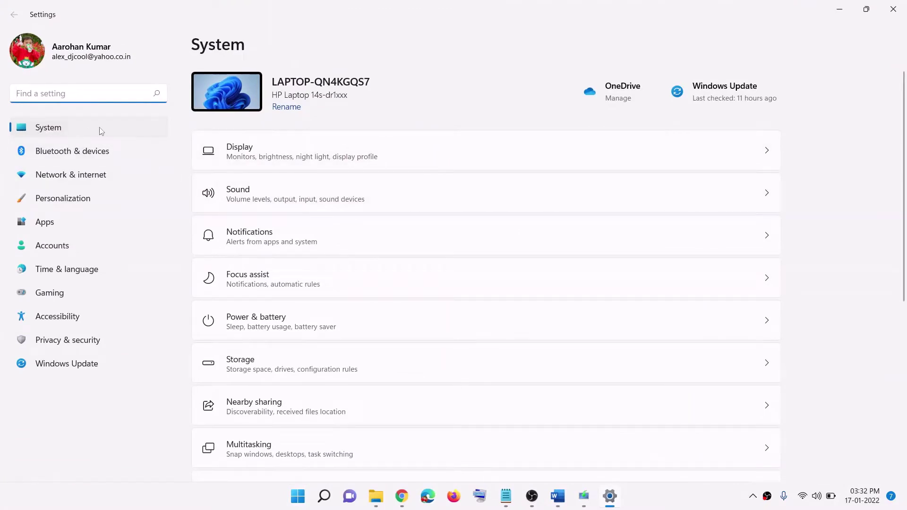
scroll(302, 282, "down", 5)
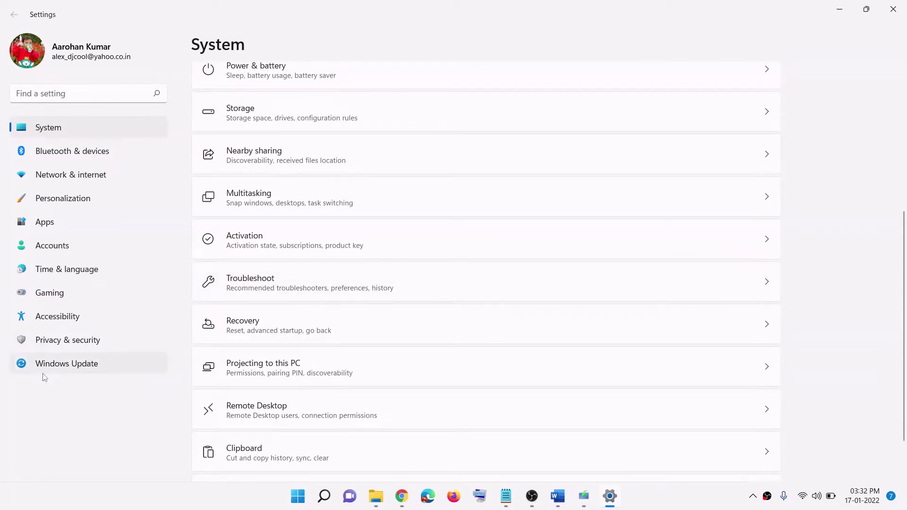
left_click(277, 285)
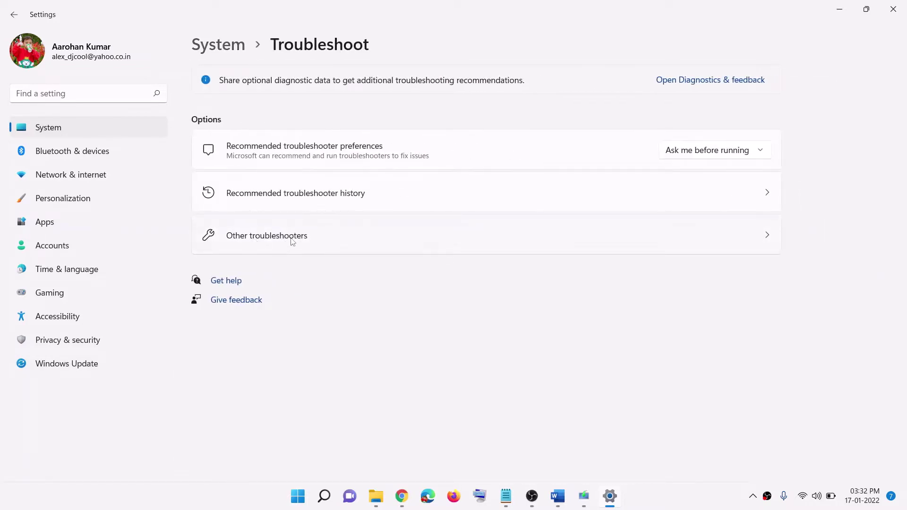
left_click(270, 243)
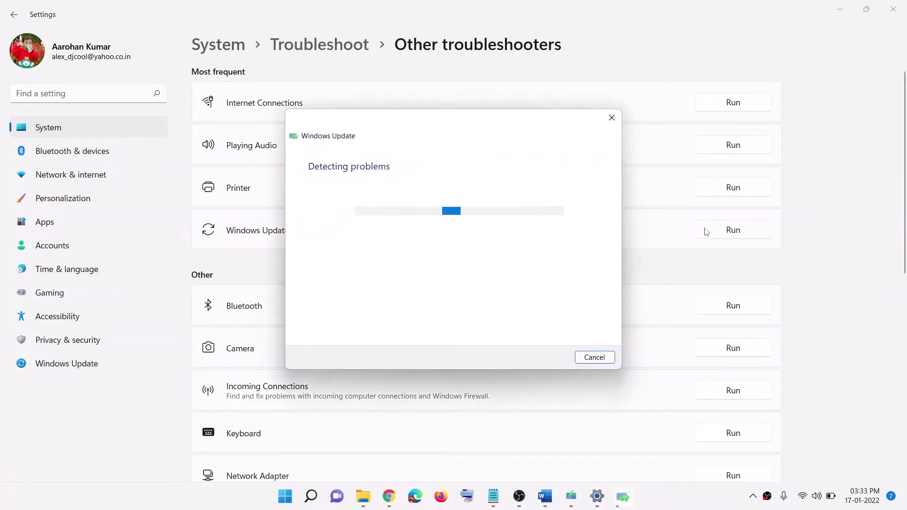
- Check the Start menu power choices without restarting, then return to the Word guide
left_click(289, 500)
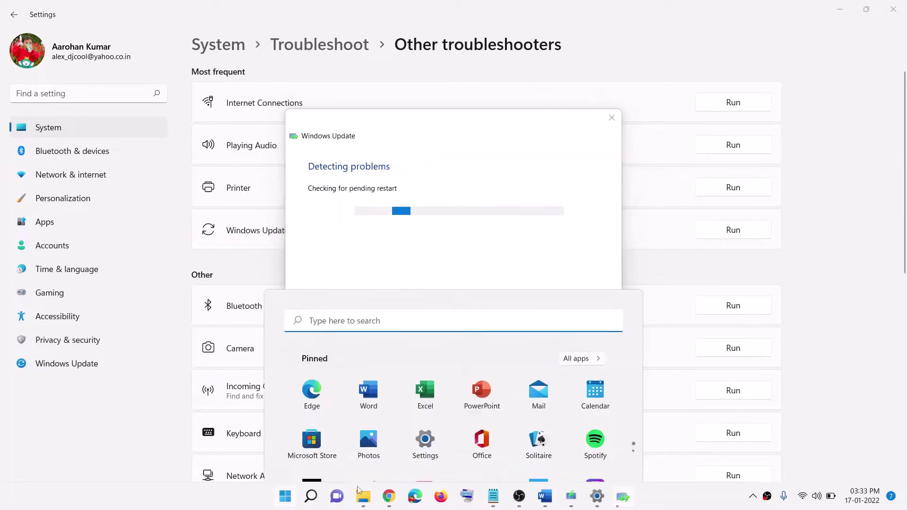
left_click(600, 455)
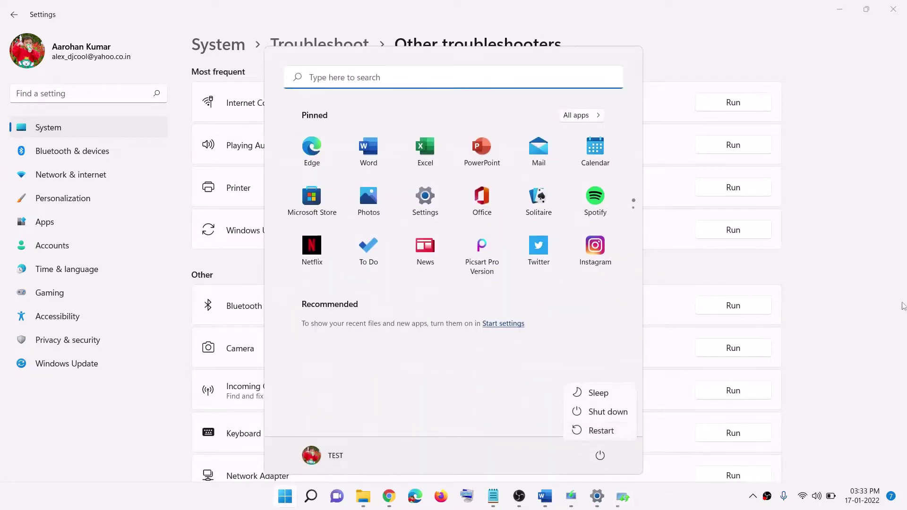
left_click(860, 290)
left_click(838, 281)
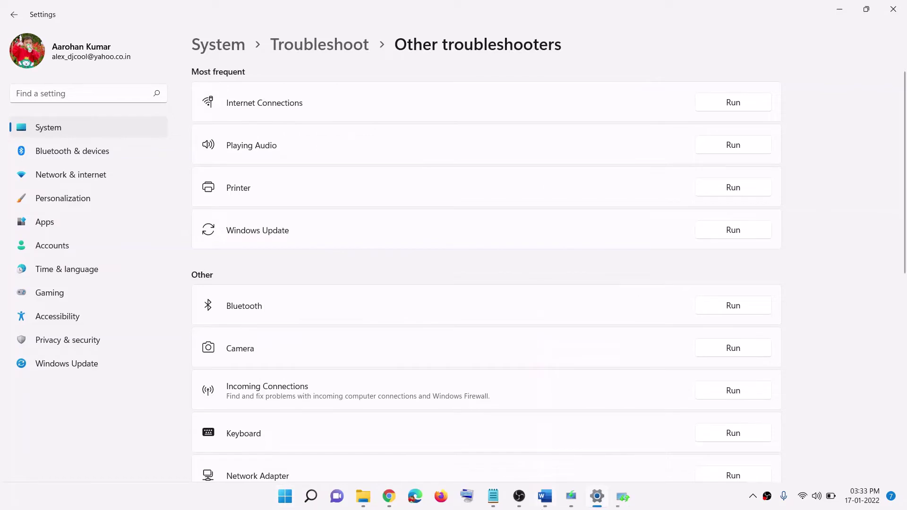
left_click(545, 504)
scroll(330, 258, "down", 3)
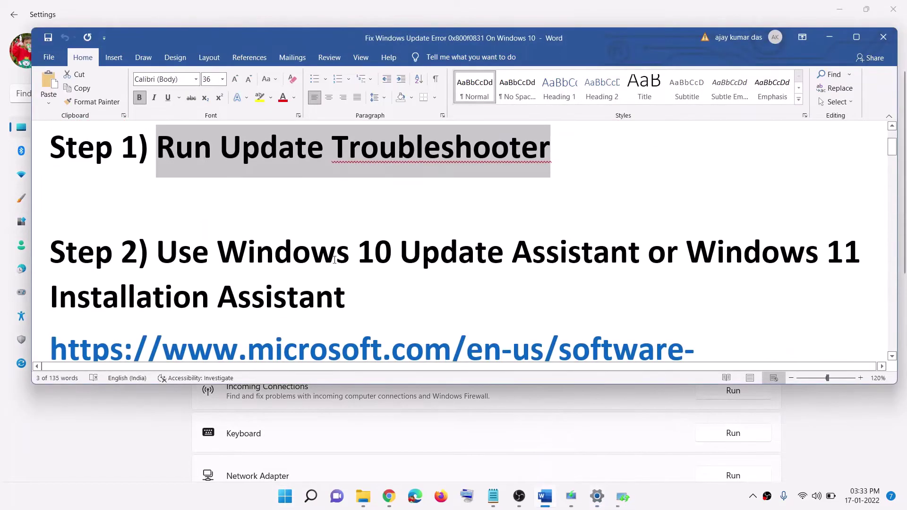
- Scroll to Step 2 and highlight its Update Assistant and Installation Assistant text
scroll(334, 260, "down", 1)
left_click_drag(218, 218, 628, 218)
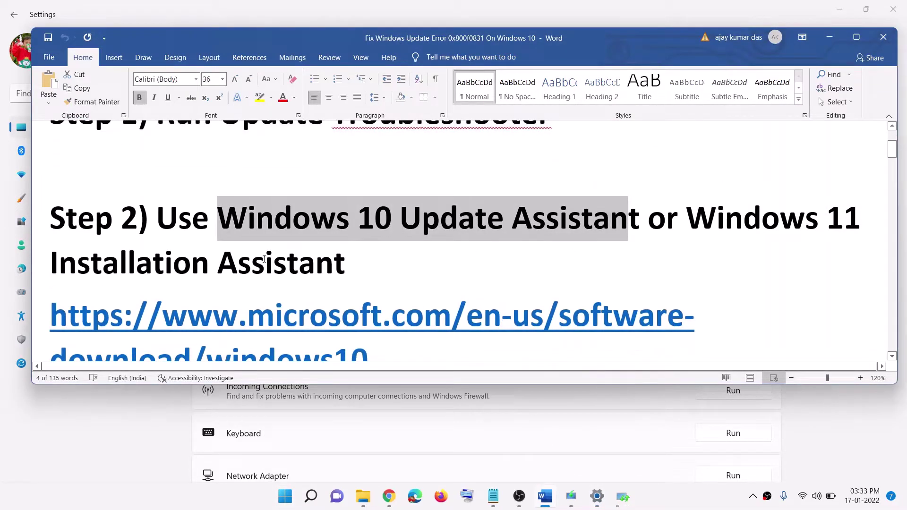
left_click_drag(75, 263, 360, 244)
scroll(359, 248, "down", 2)
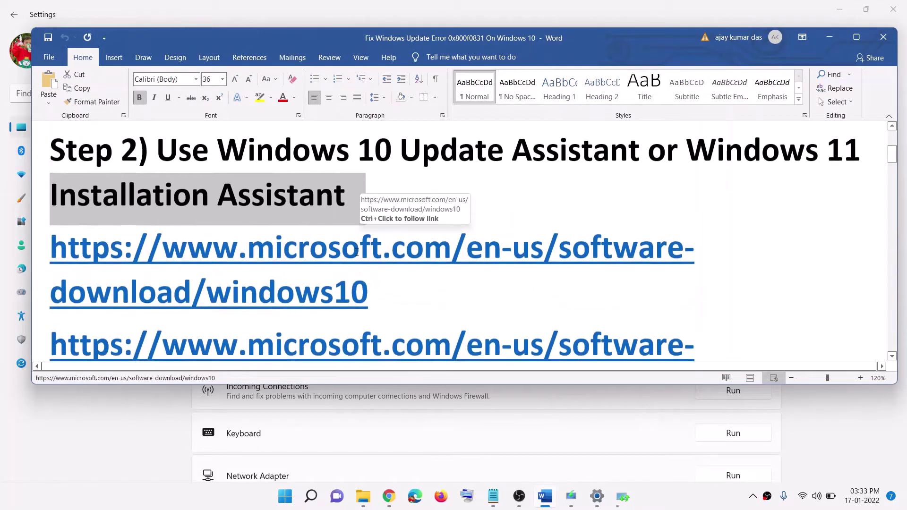
scroll(359, 255, "down", 3)
- Select the windows10 and windows11 download links, then switch to the Windows 10 download page in Chrome
triple_click(375, 260)
scroll(398, 290, "down", 2)
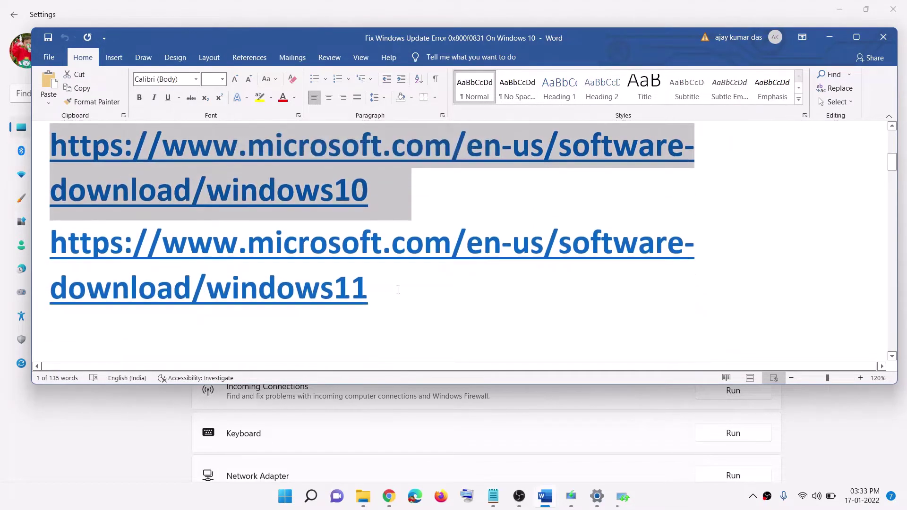
triple_click(398, 289)
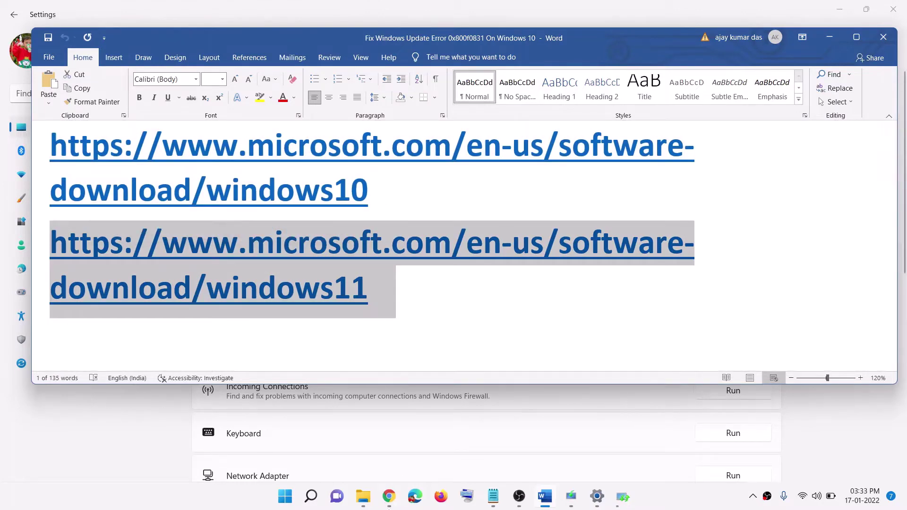
key("alt+Tab")
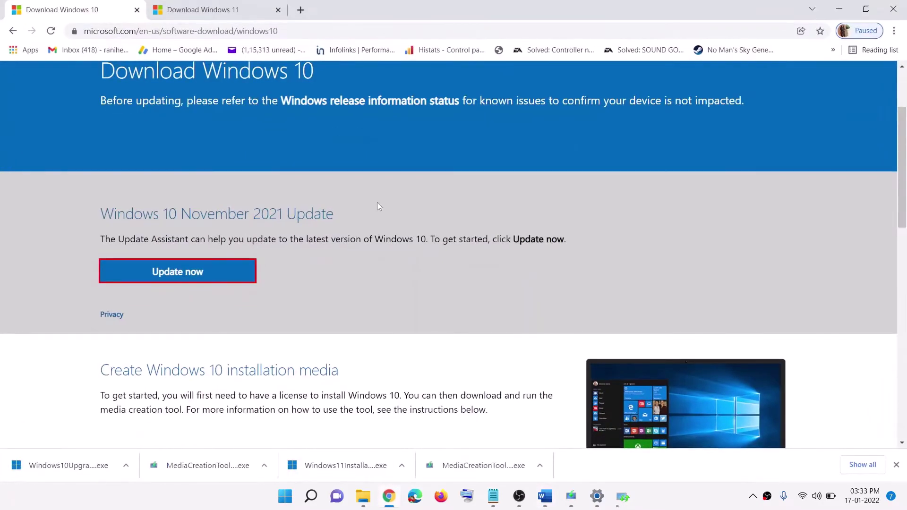
- Run Windows10Upgrade.exe and approve the UAC prompt. Exit it once it reports the PC is up to date
scroll(195, 187, "up", 2)
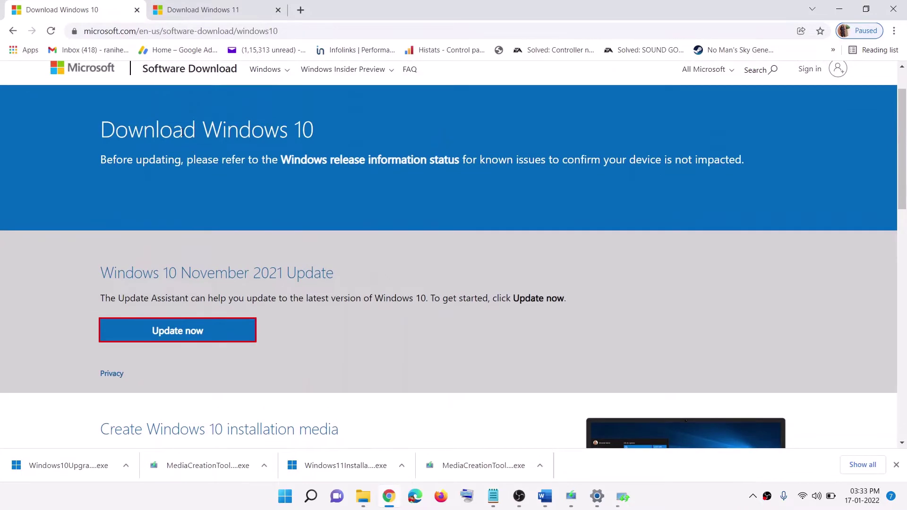
scroll(235, 141, "down", 3)
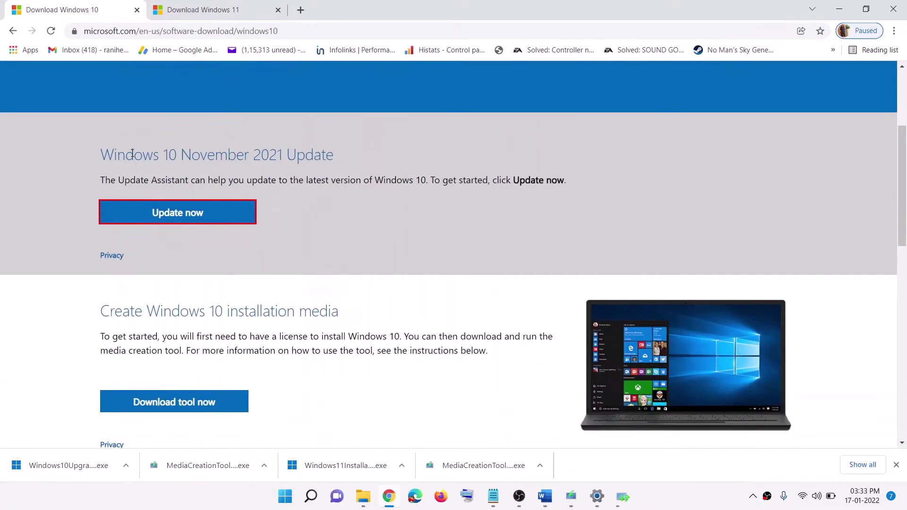
left_click_drag(118, 180, 185, 181)
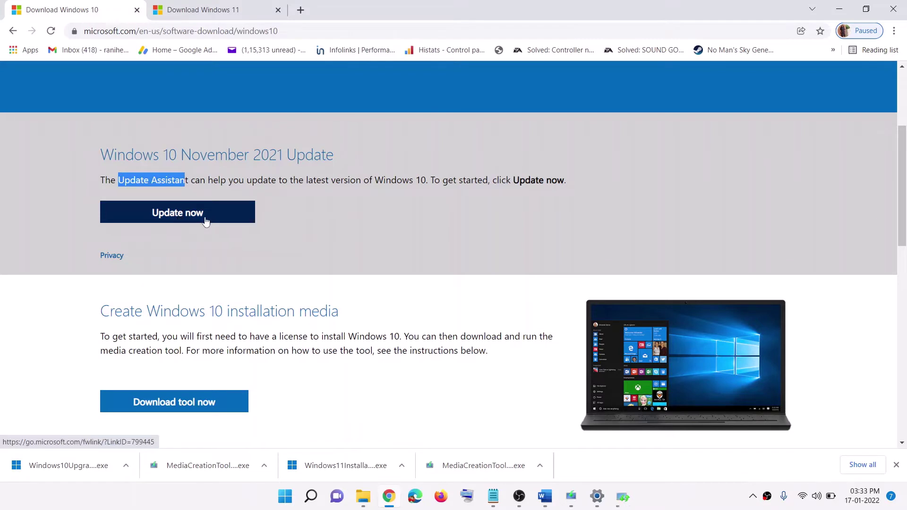
left_click(69, 468)
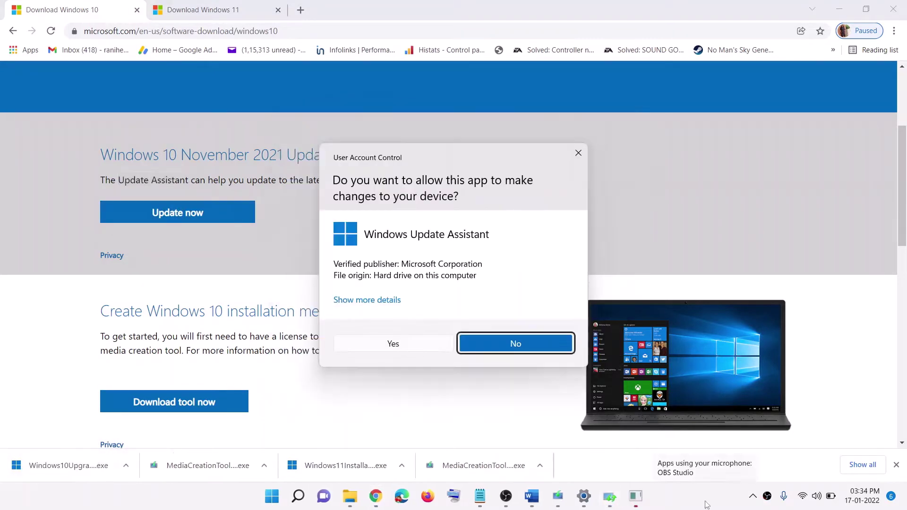
left_click(482, 338)
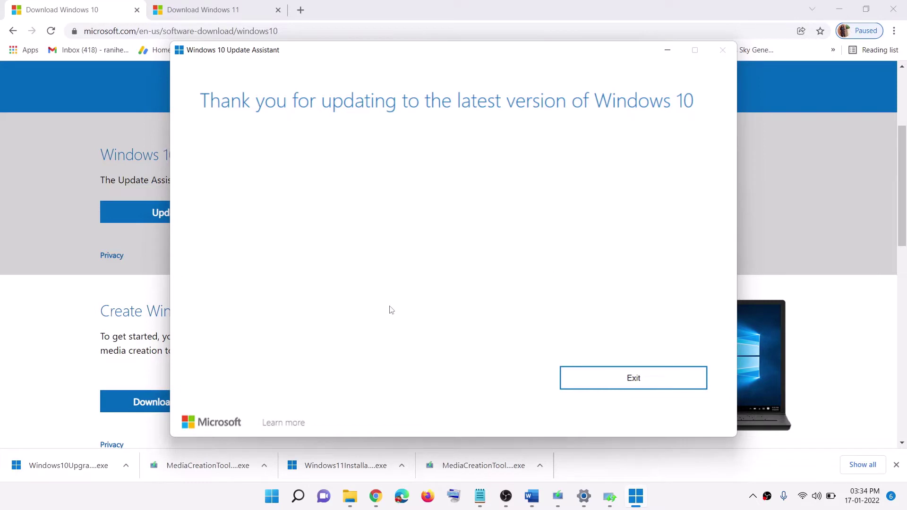
left_click(619, 379)
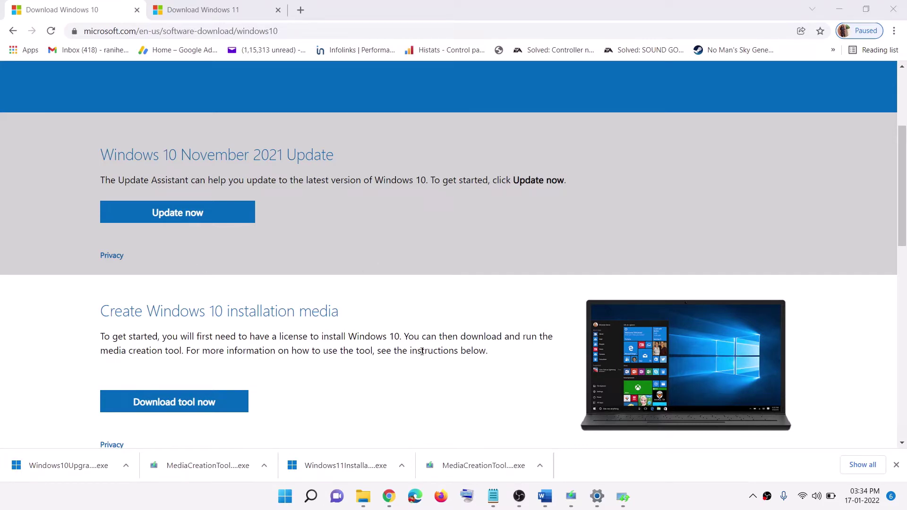
- On the Download Windows 11 page, run Windows11InstallationAssistant.exe and approve UAC, then return to Chrome
left_click(238, 7)
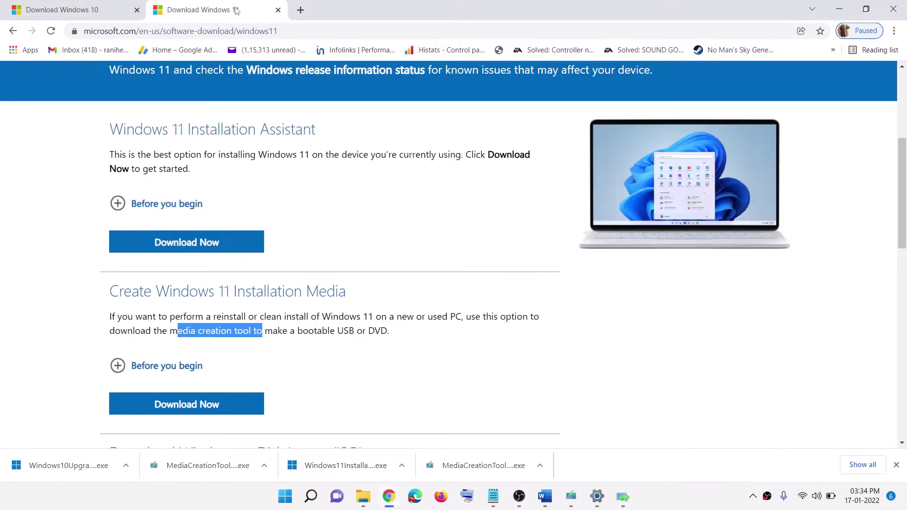
scroll(231, 142, "up", 3)
scroll(180, 275, "down", 2)
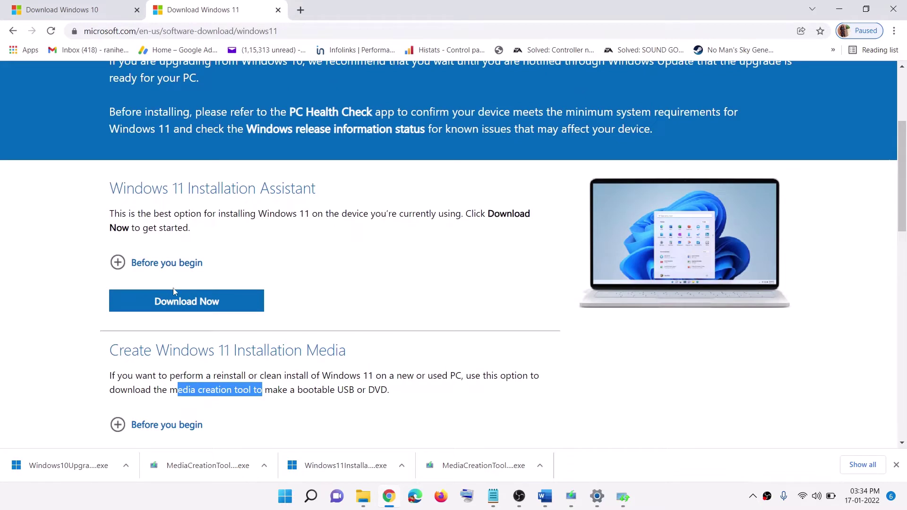
left_click_drag(156, 189, 303, 194)
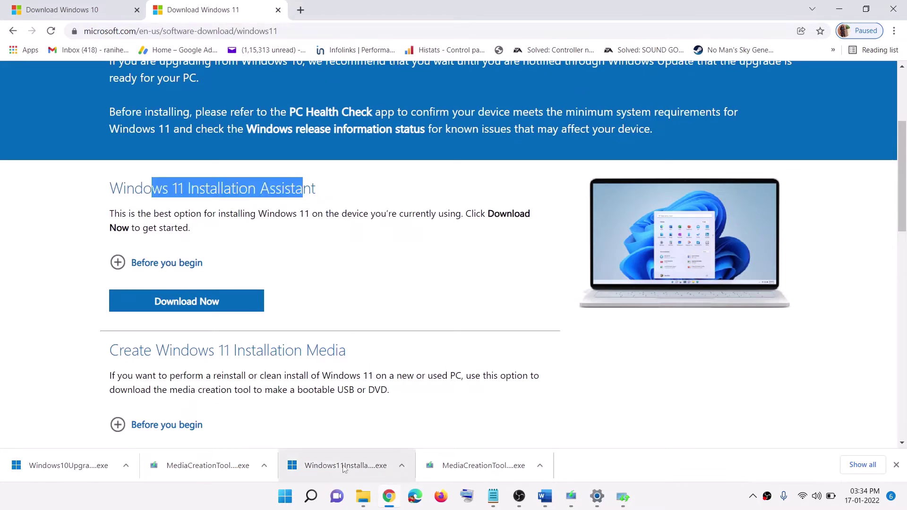
left_click(325, 470)
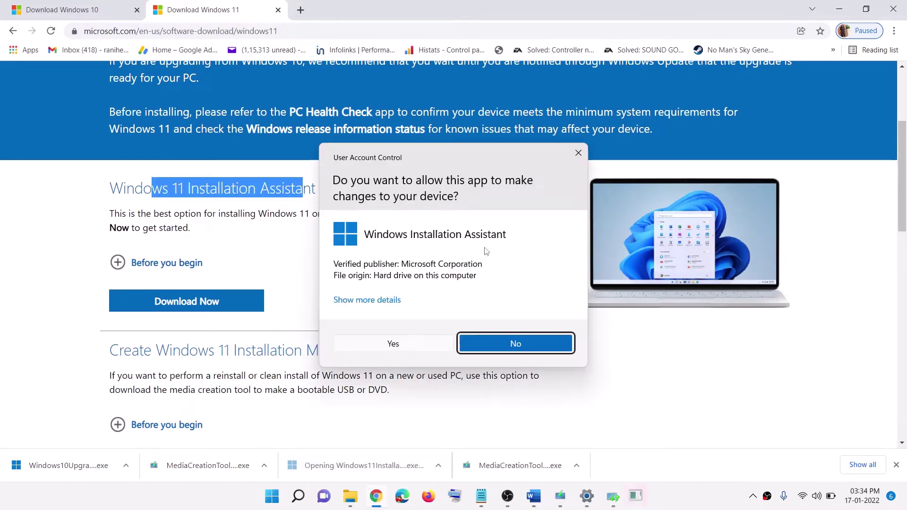
left_click(371, 351)
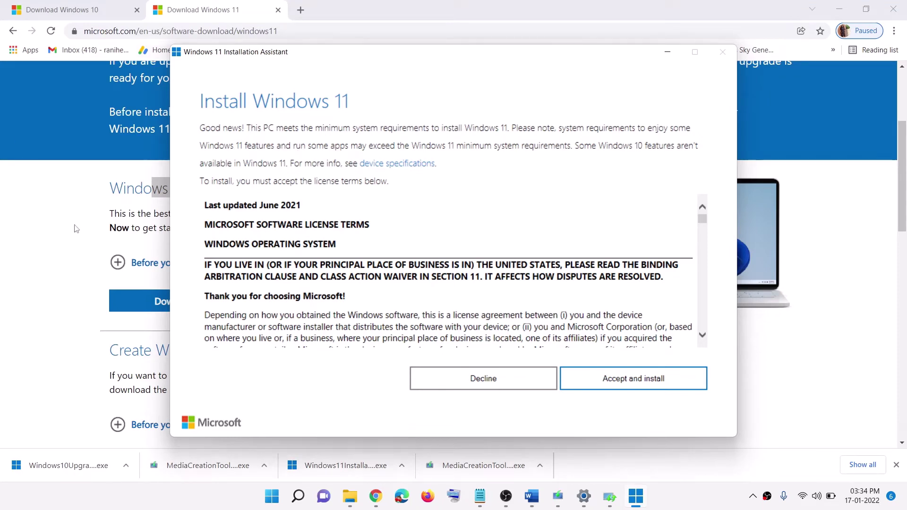
left_click(52, 286)
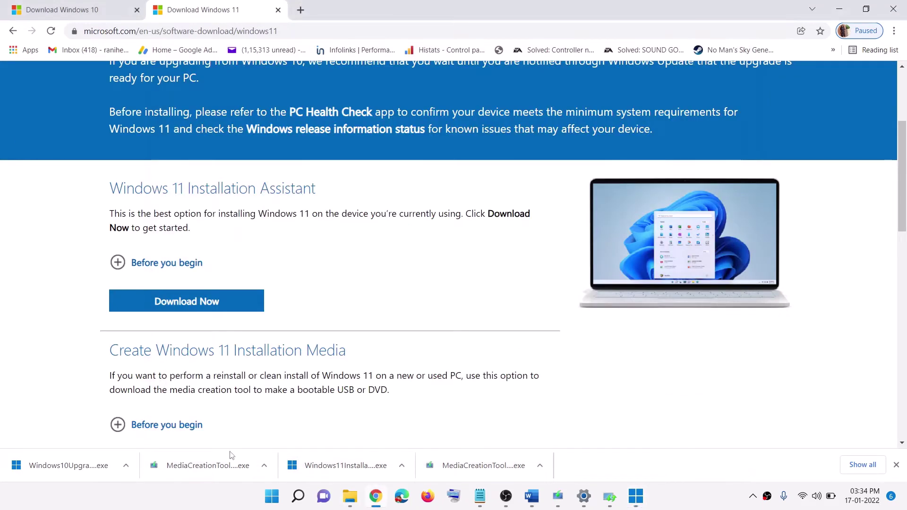
- Set the Installation Assistant file to run in Windows 7 compatibility mode via its Properties
left_click(401, 466)
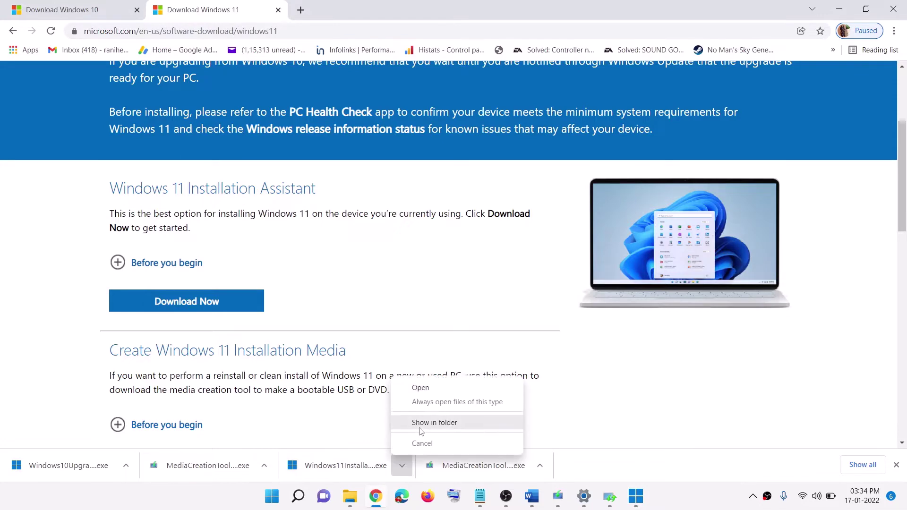
left_click(422, 424)
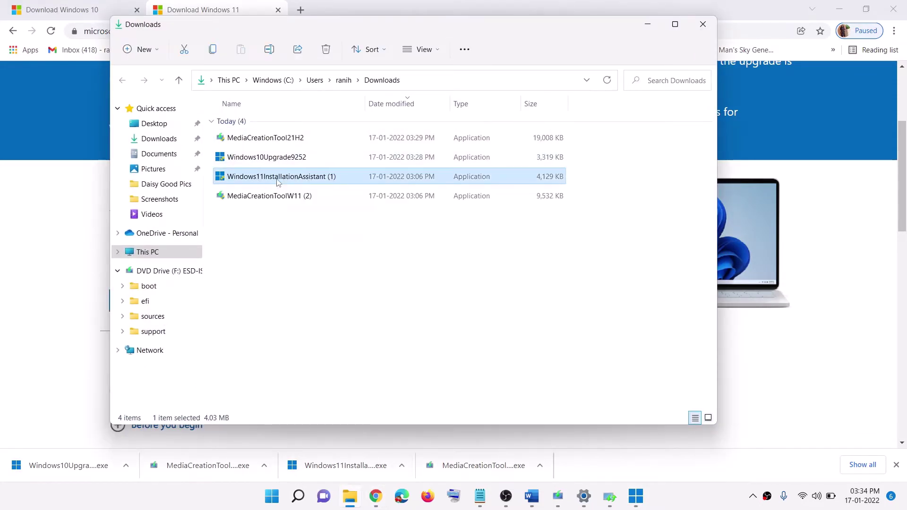
right_click(279, 178)
left_click(316, 313)
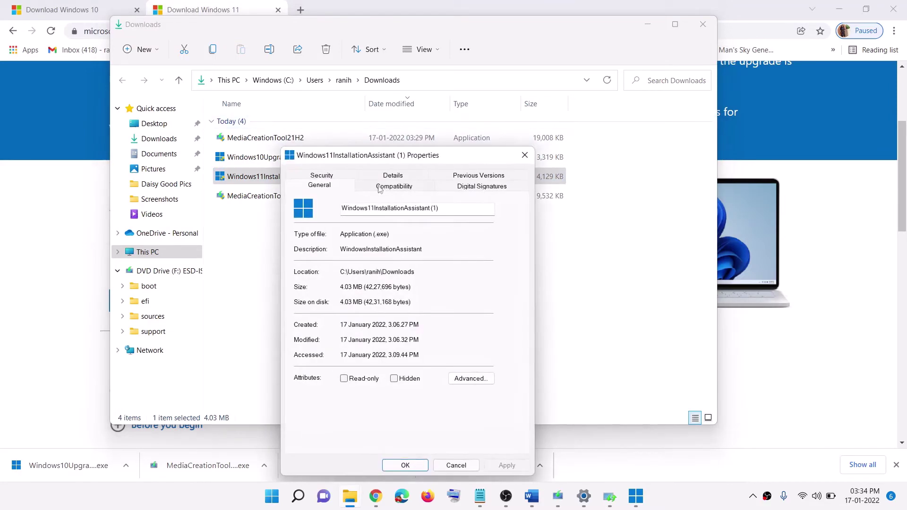
left_click(397, 174)
left_click_drag(412, 156, 403, 41)
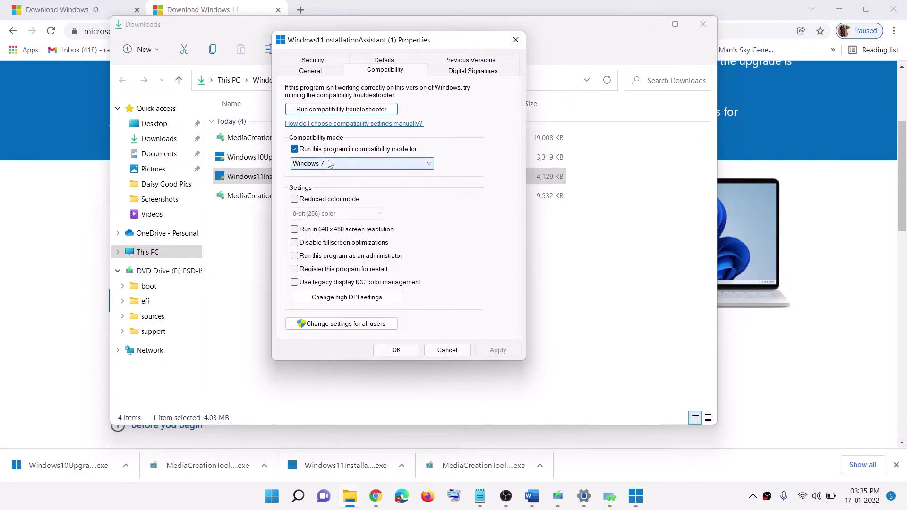
left_click(361, 163)
left_click(359, 228)
left_click(510, 351)
left_click(414, 351)
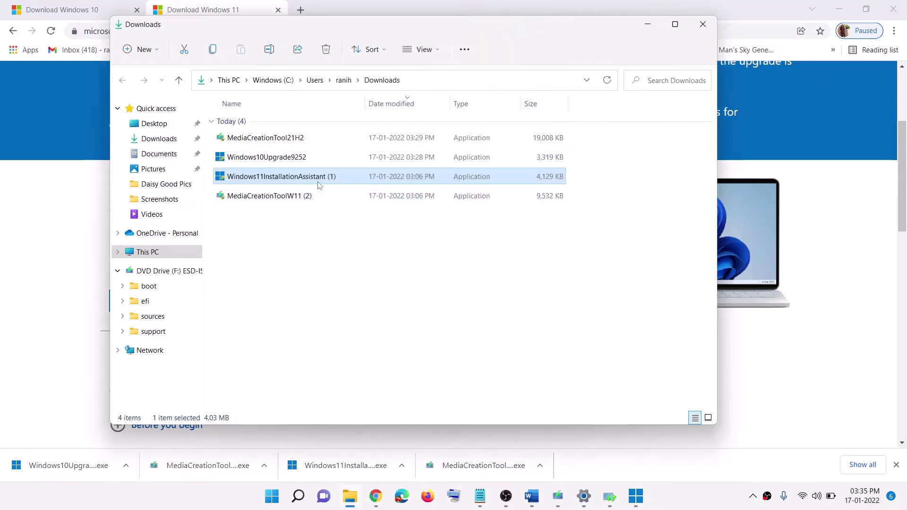
- Launch the Installation Assistant, then return to the Chrome page and the Word tutorial
left_click(636, 502)
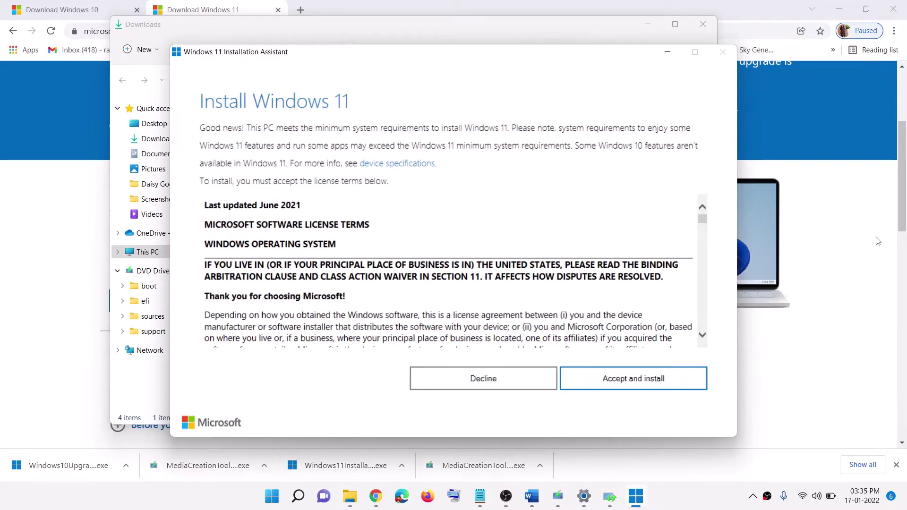
left_click(861, 246)
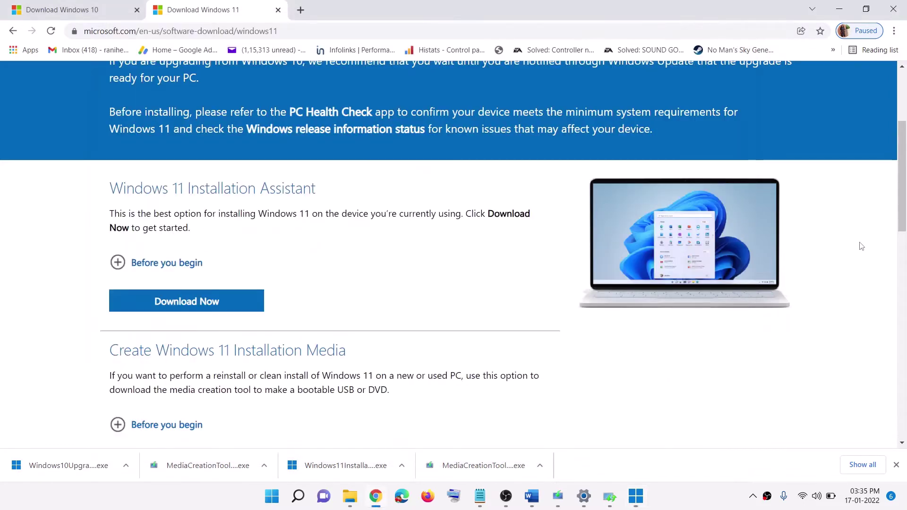
left_click(532, 496)
- Select the second Windows 11 link and move down to Step 3's reset commands
triple_click(234, 227)
scroll(234, 228, "down", 2)
scroll(234, 228, "down", 3)
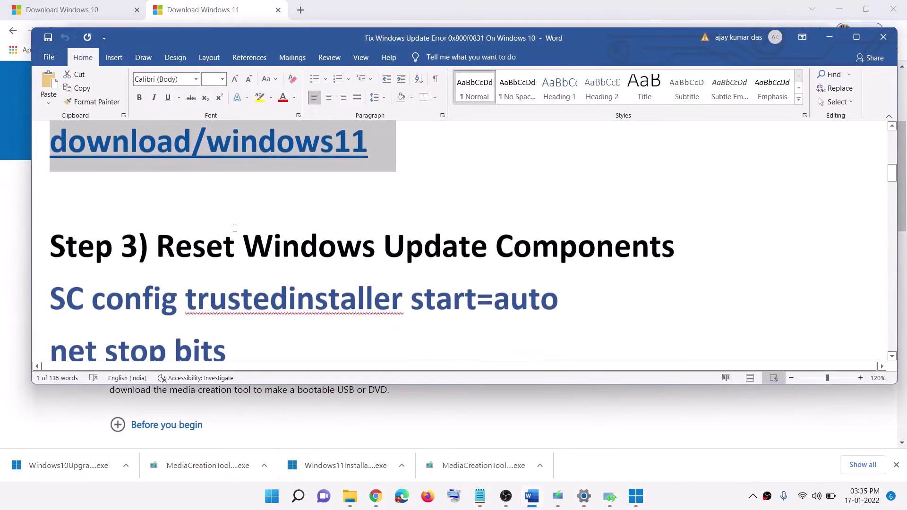
left_click_drag(160, 189, 628, 185)
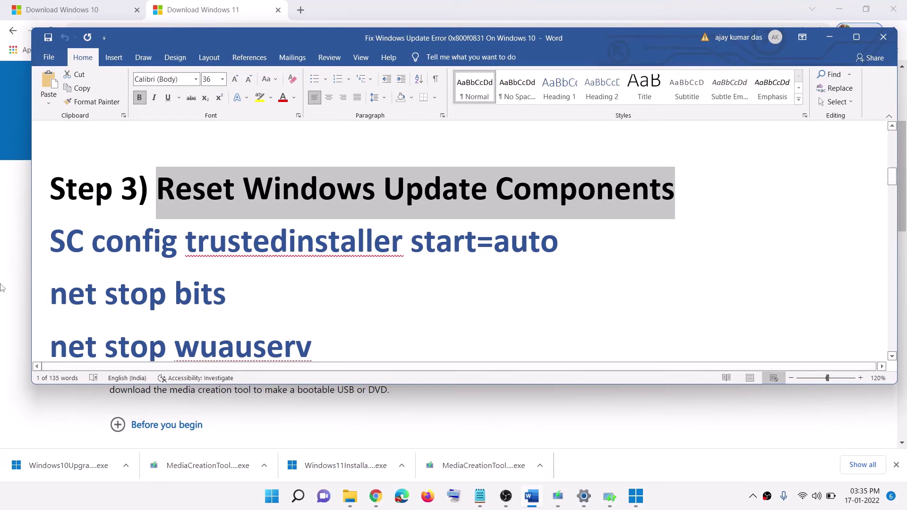
scroll(67, 218, "down", 1)
- Copy the Step 3 reset commands from 'SC config' through 'net start appidsvc'
left_click_drag(51, 202, 283, 156)
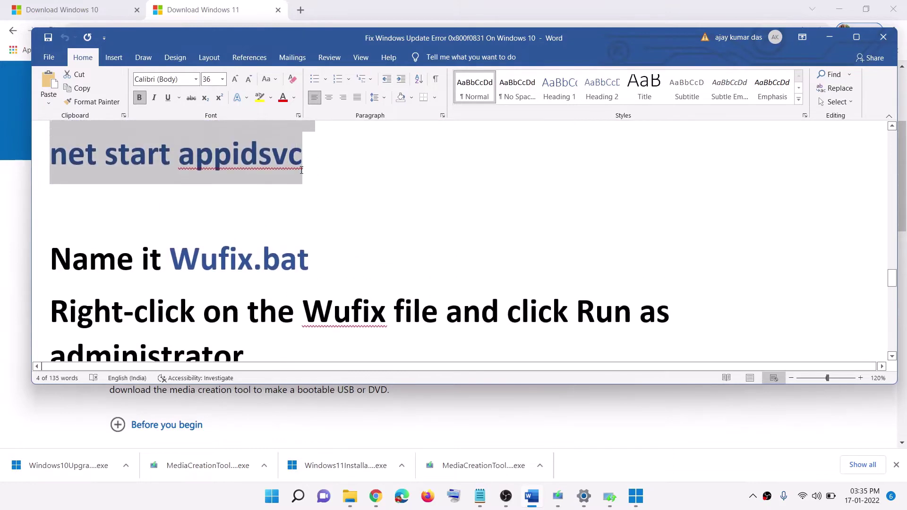
right_click(239, 154)
left_click(265, 175)
scroll(316, 243, "up", 3)
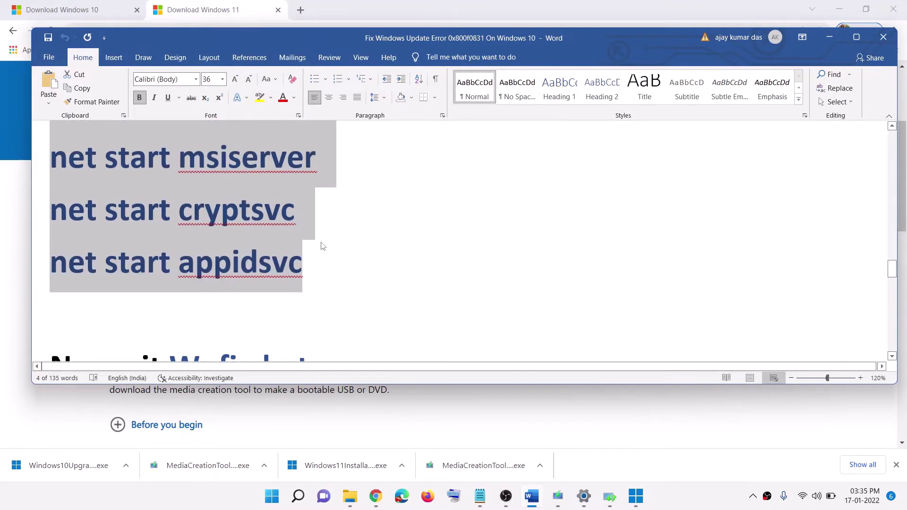
left_click(273, 496)
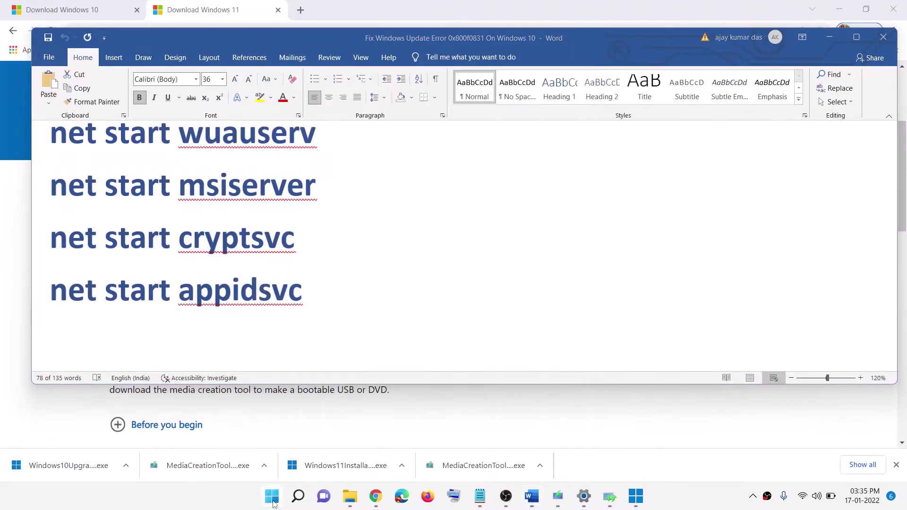
- Open Notepad by searching 'note' and paste in the reset commands
type("note")
left_click(273, 160)
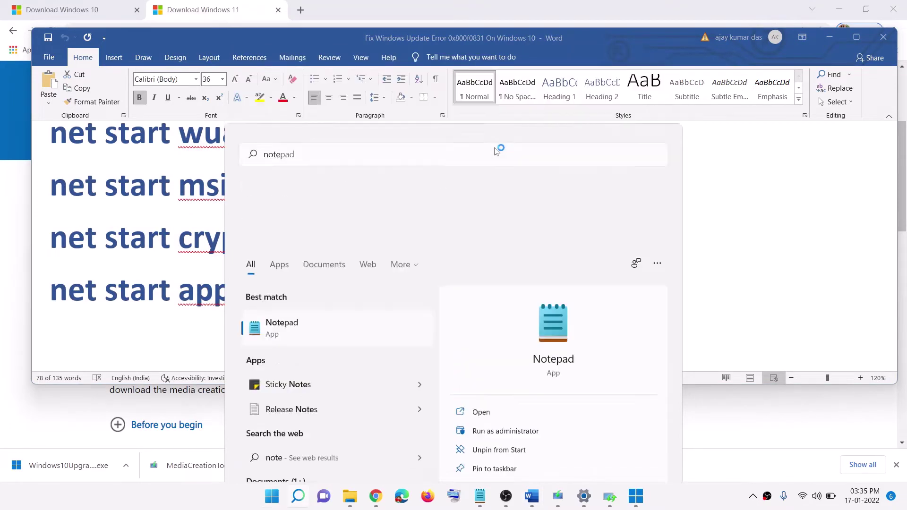
right_click(262, 181)
left_click(291, 231)
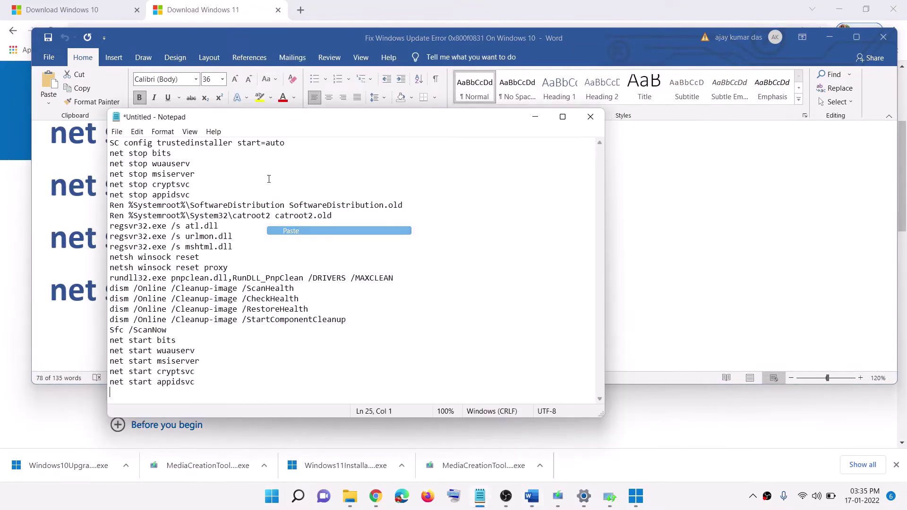
- Save As to the Desktop, using the name Wufix.bat copied from the guide
left_click(117, 132)
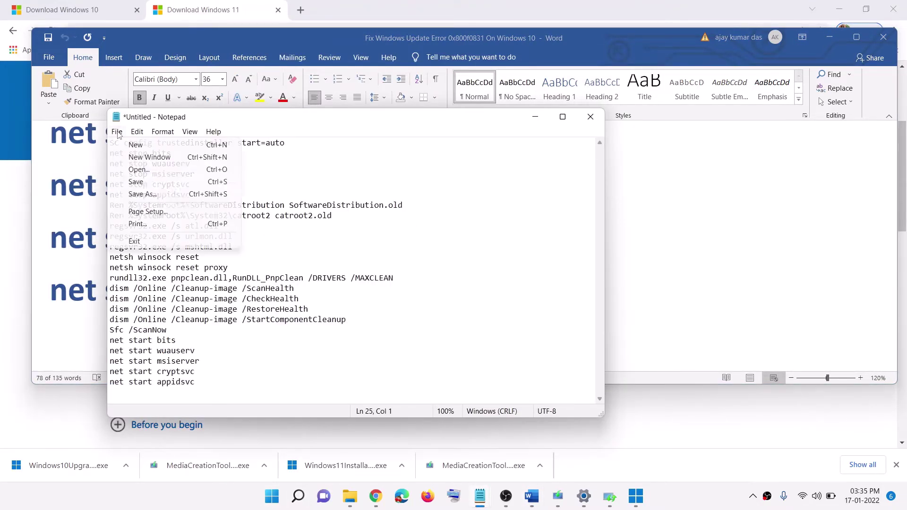
left_click(140, 194)
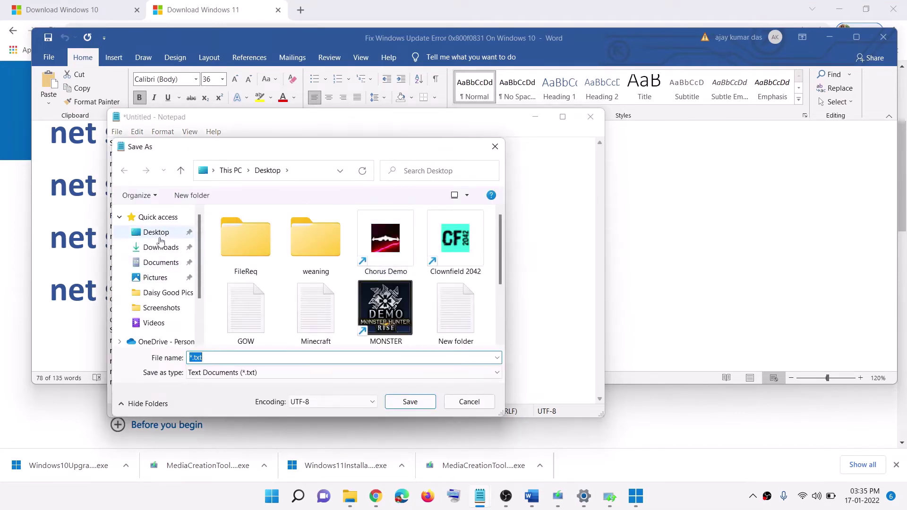
left_click(156, 233)
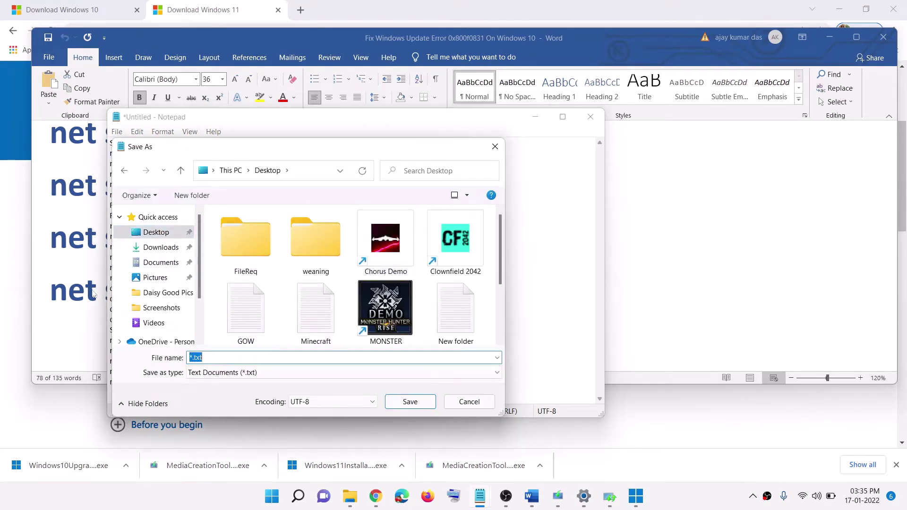
left_click(93, 293)
scroll(278, 279, "down", 3)
left_click(309, 293)
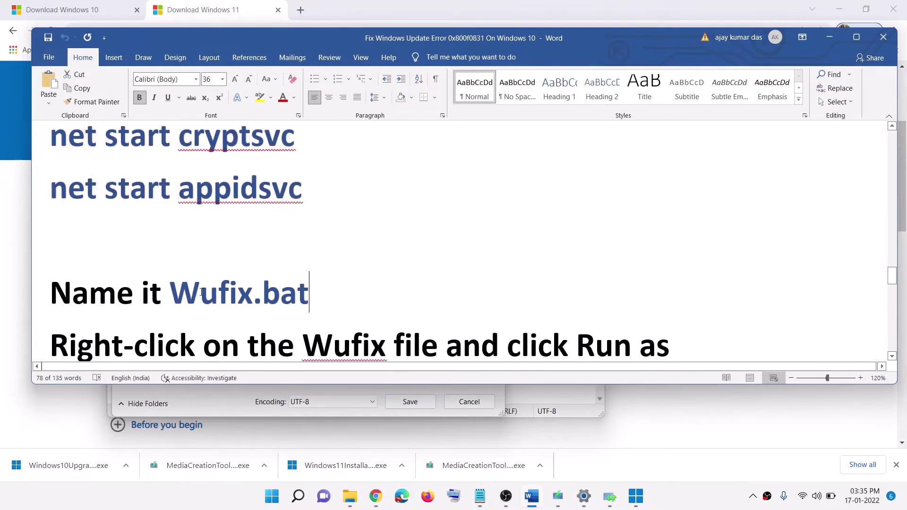
left_click(202, 292, "shift")
left_click(181, 294, "shift")
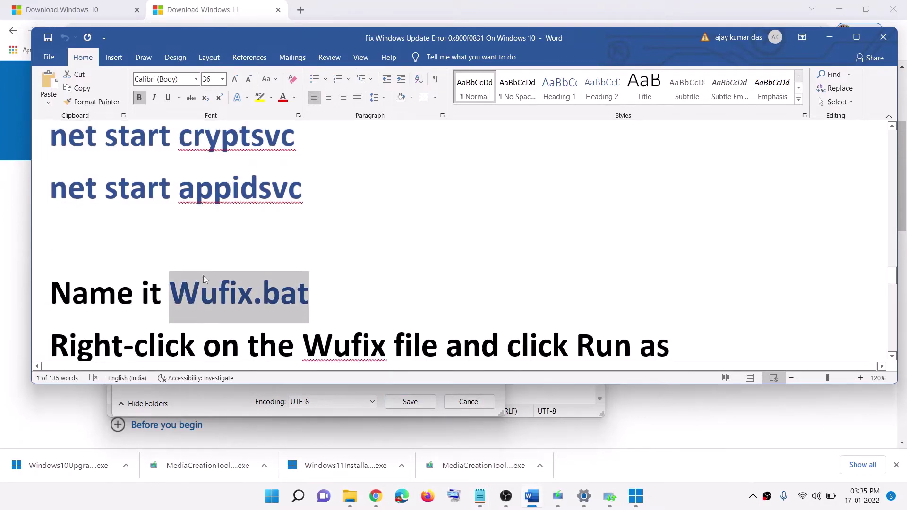
key("ctrl+c")
key("alt+Tab")
key("ctrl+v")
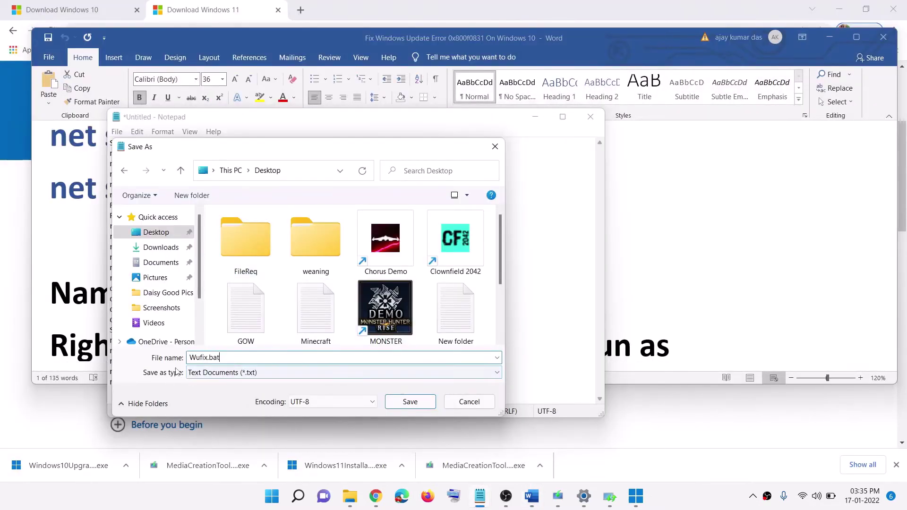
- Save as type All Files, replace the existing Wufix.bat, close Notepad and show the desktop
left_click(208, 372)
left_click(208, 399)
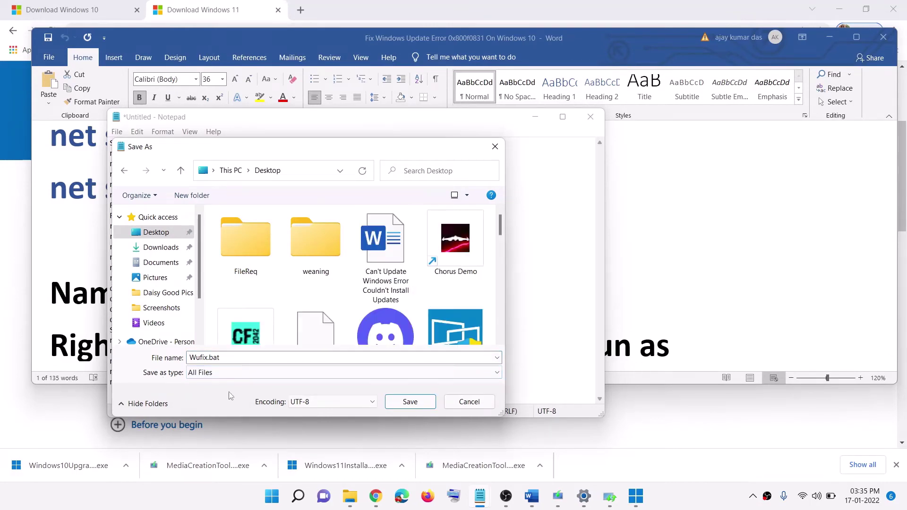
left_click(409, 402)
left_click(482, 246)
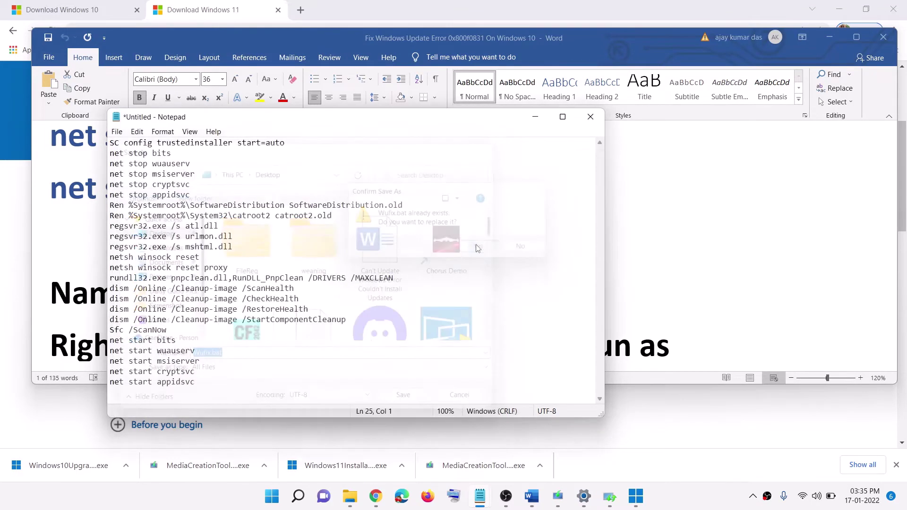
left_click(591, 117)
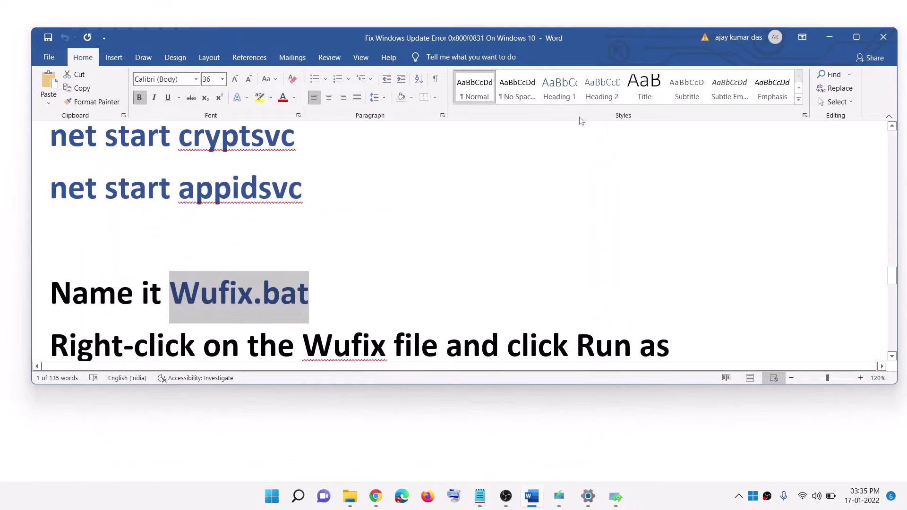
key("super+d")
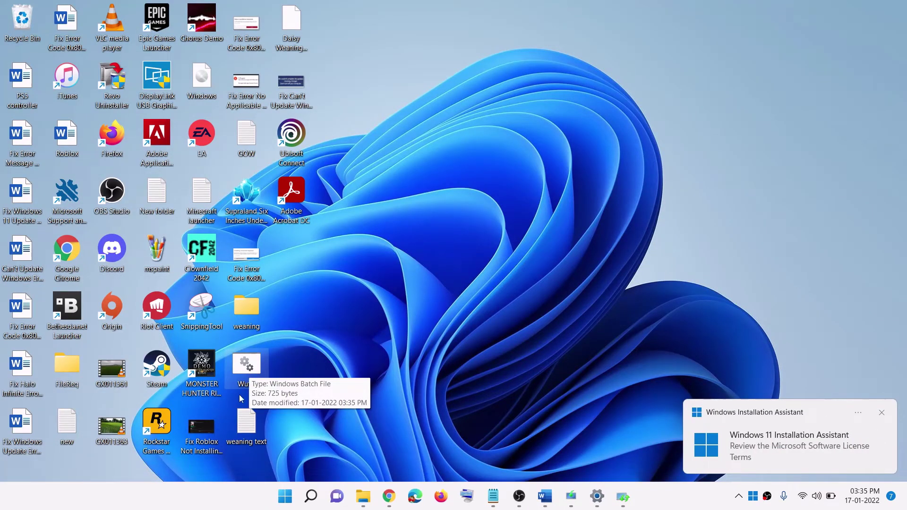
- Run Wufix as administrator and approve the UAC prompt for Command Processor
right_click(254, 371)
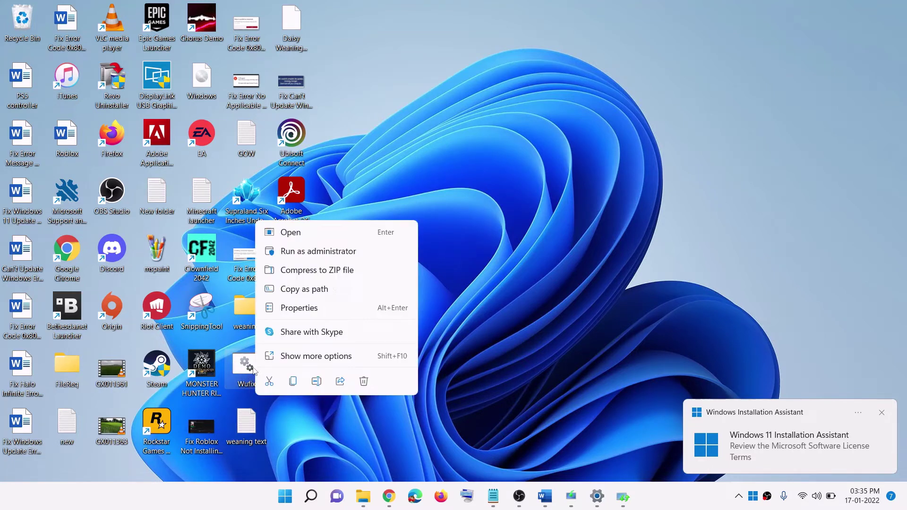
left_click(321, 253)
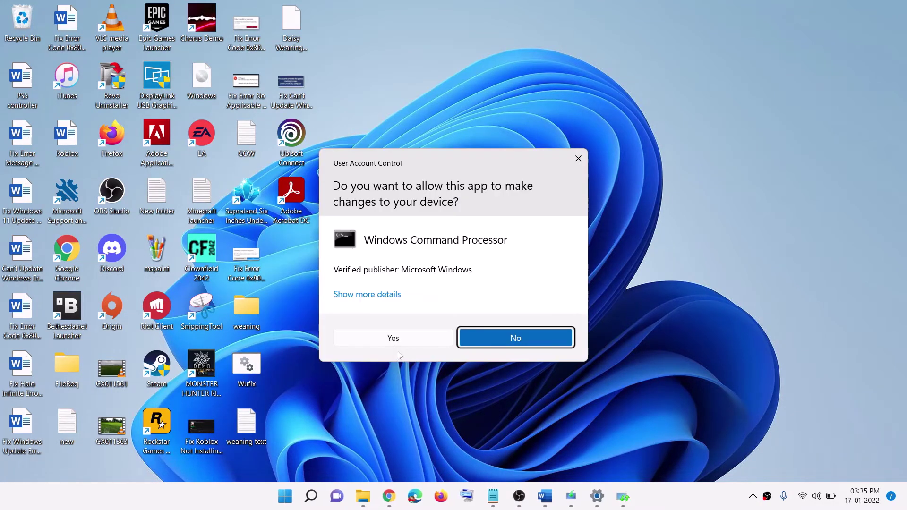
left_click(395, 340)
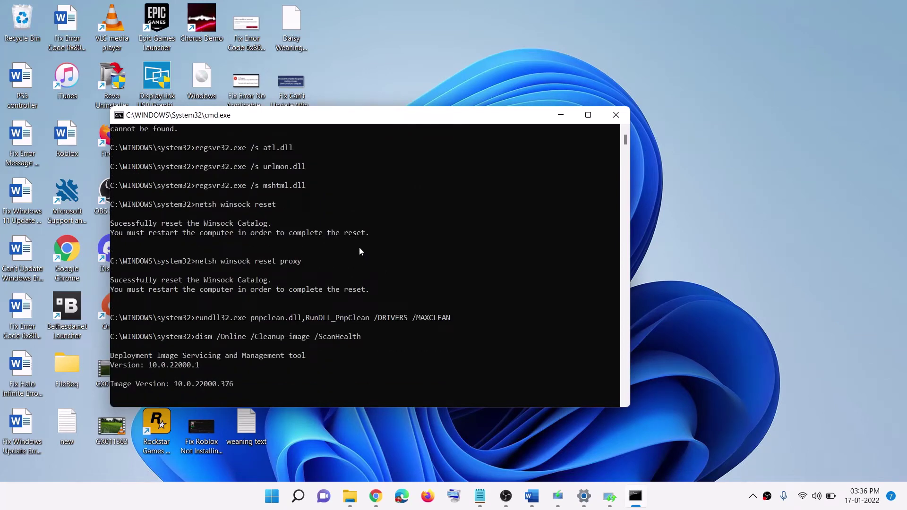
- Check the Start menu power choices without restarting, then return to the Word guide at Step 4
left_click(269, 507)
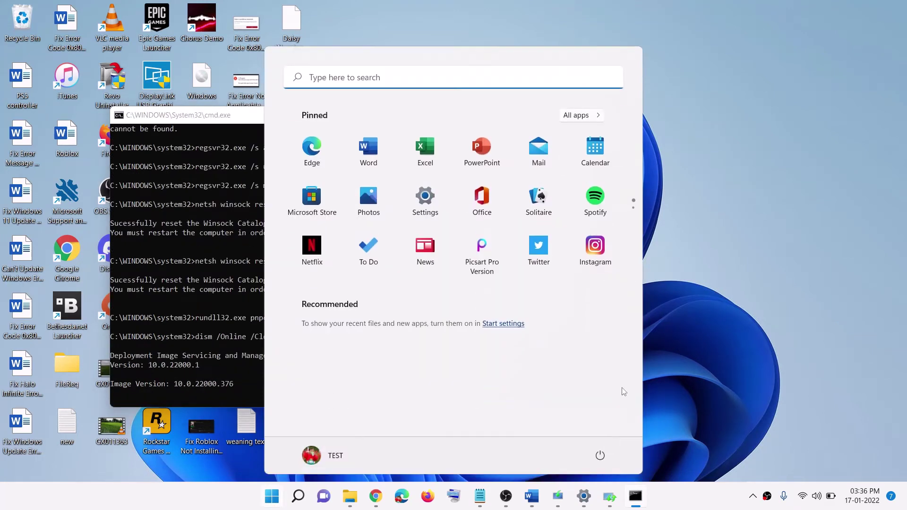
left_click(600, 455)
key("Escape")
key("Escape")
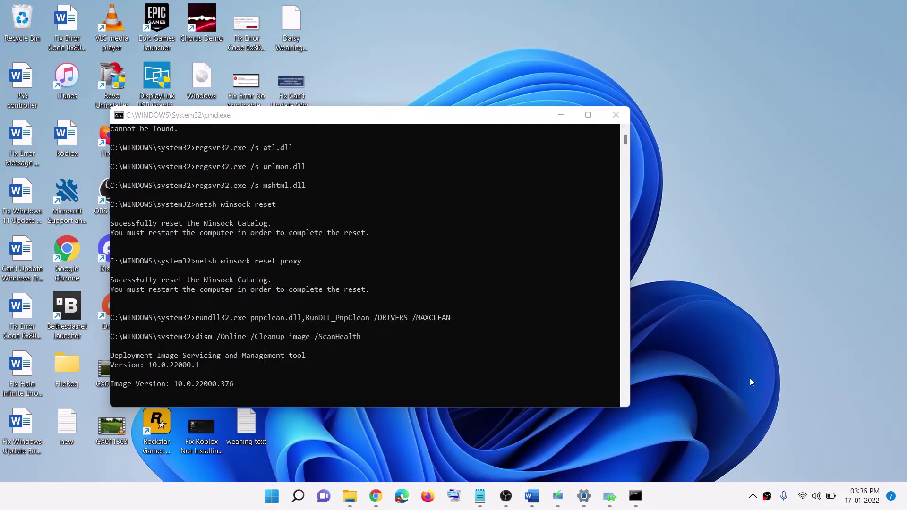
left_click(532, 496)
scroll(265, 249, "down", 5)
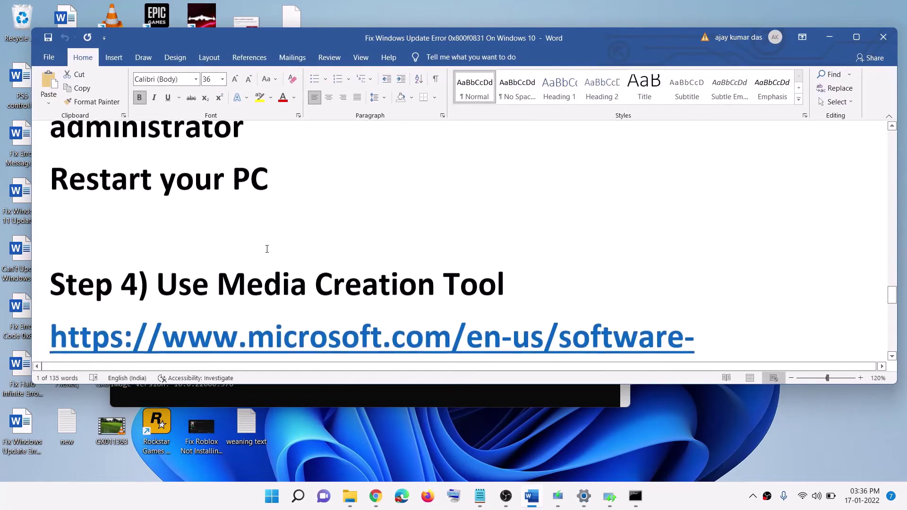
- Select the Windows 10 and Windows 11 download links in Step 4, then switch to Chrome
left_click_drag(157, 208, 505, 208)
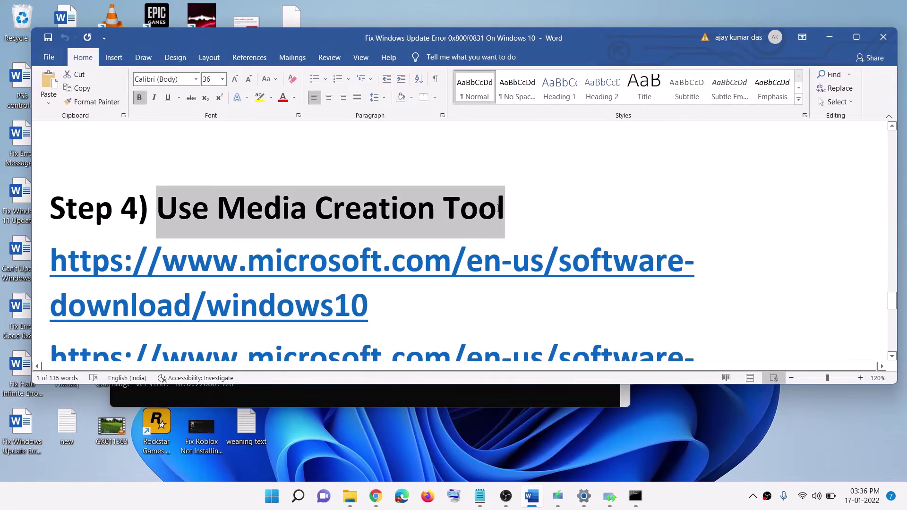
scroll(419, 283, "down", 1)
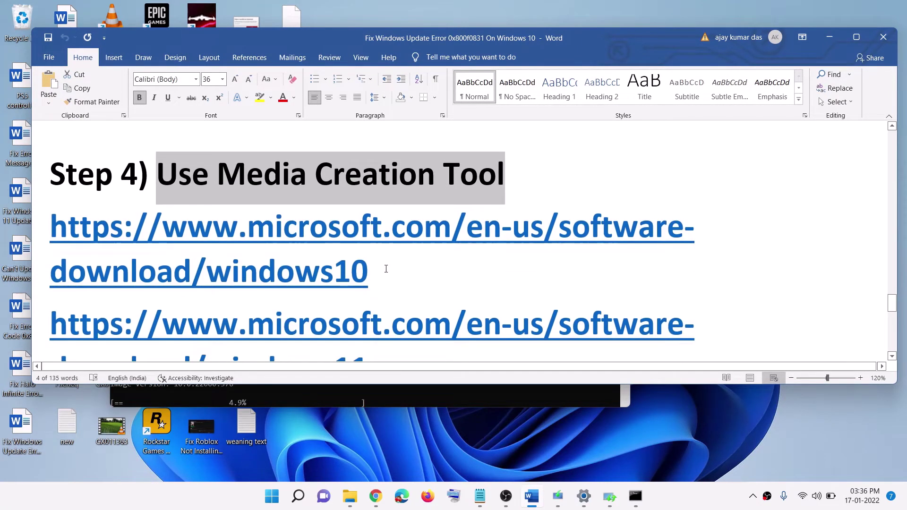
triple_click(385, 265)
scroll(395, 302, "down", 2)
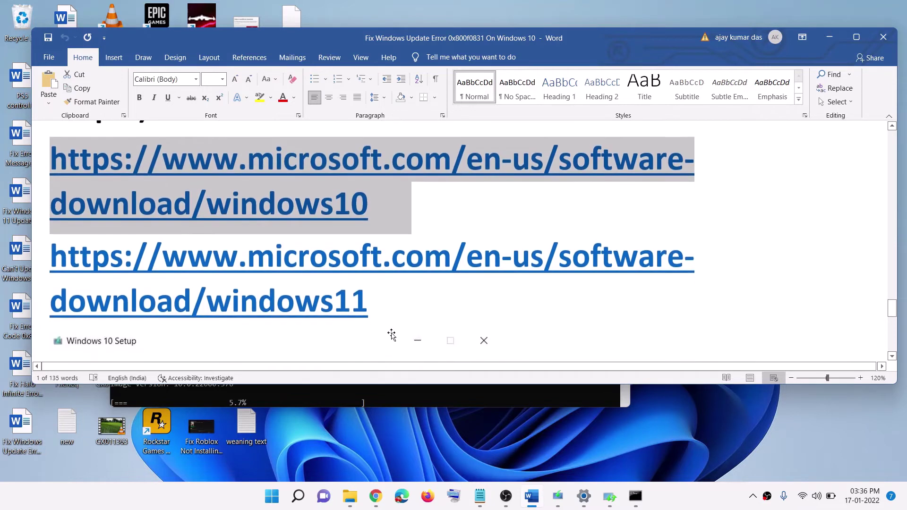
triple_click(292, 281)
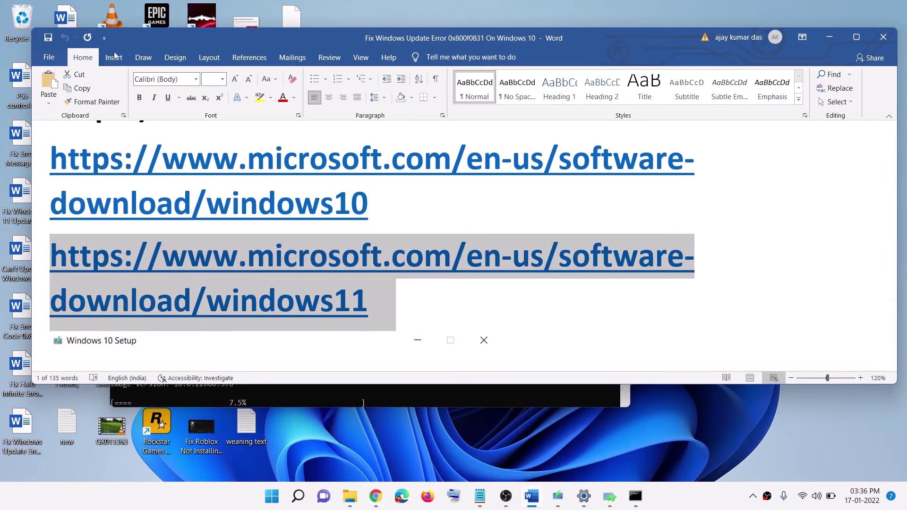
left_click(376, 496)
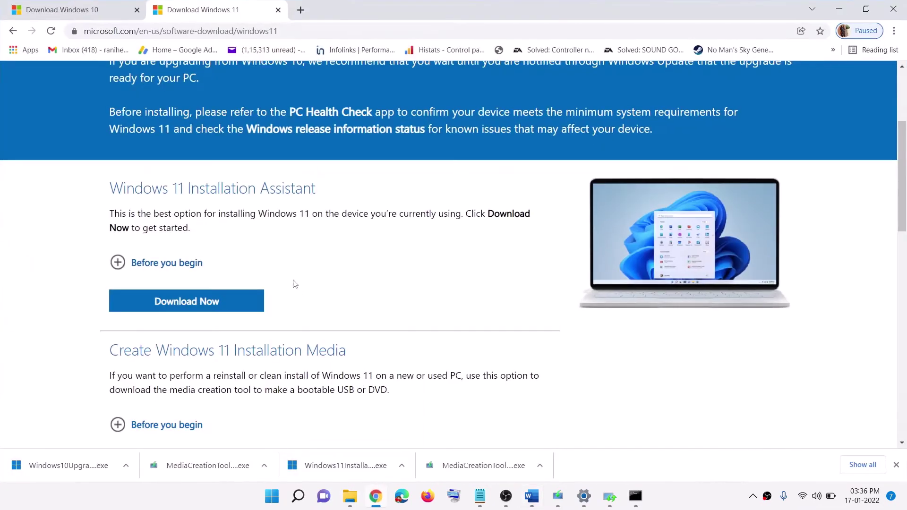
- Accept the Windows 10 licence terms and keep Upgrade this PC now in Windows 10 Setup
left_click(99, 10)
scroll(272, 315, "down", 2)
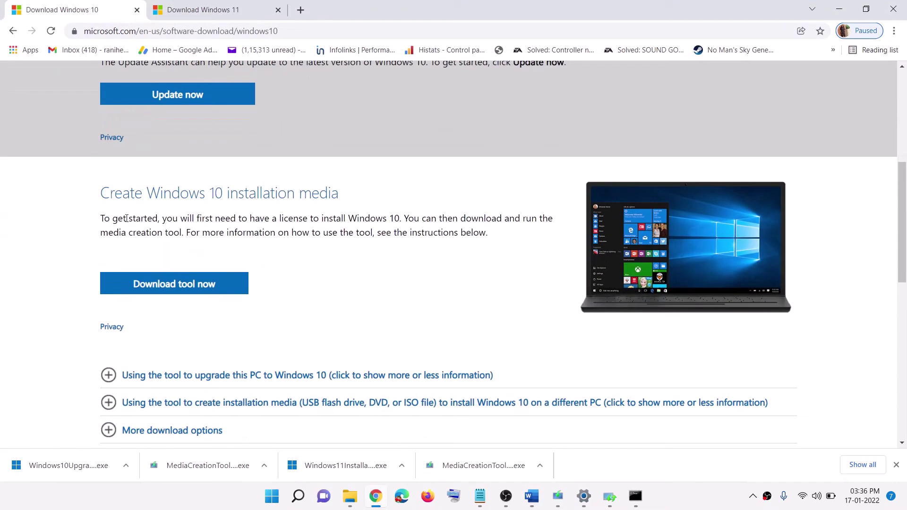
left_click_drag(108, 232, 176, 233)
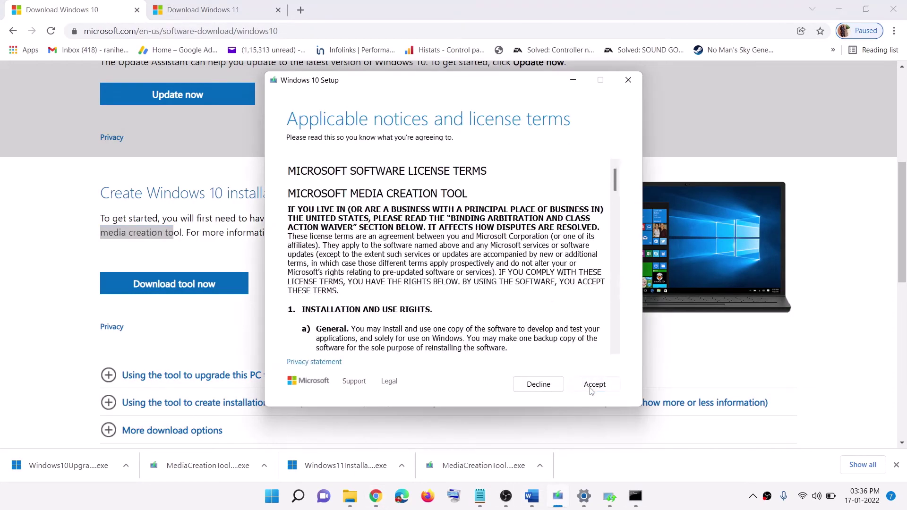
left_click(593, 386)
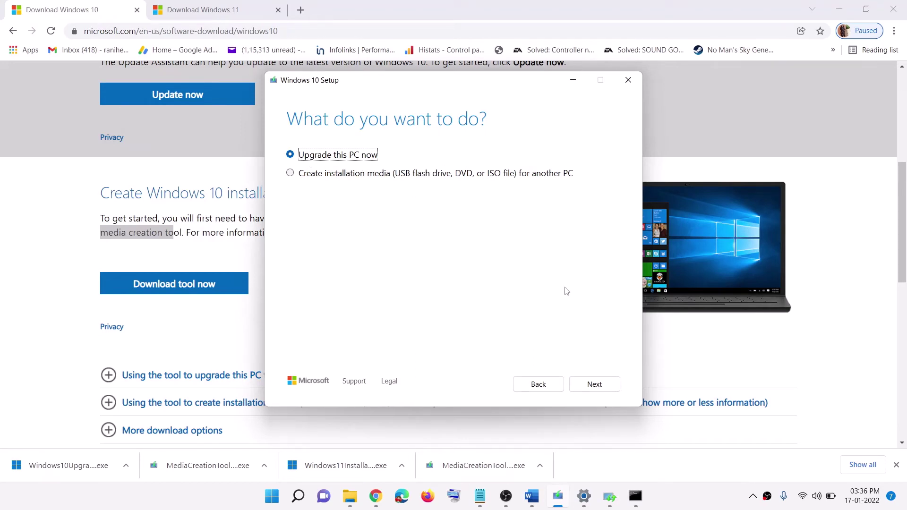
left_click(594, 386)
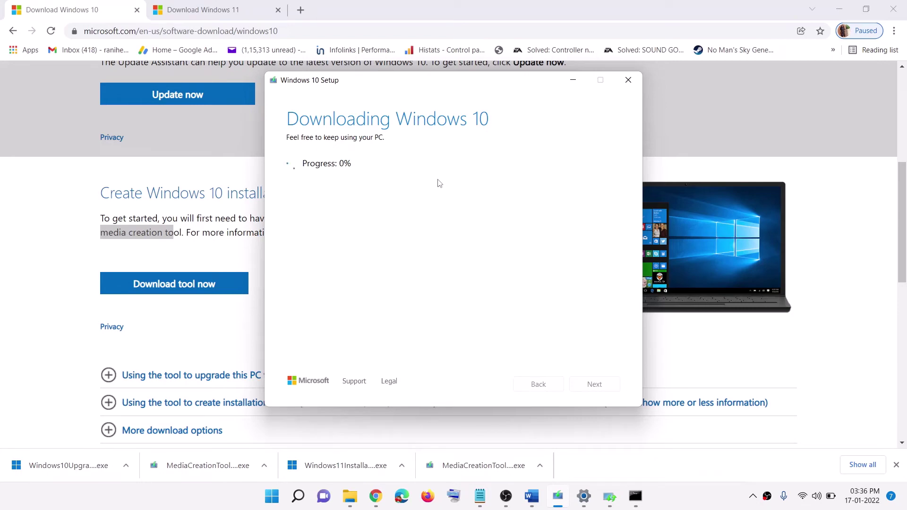
- Review the Word guide, then go to the Download Windows 11 page in Chrome
left_click(531, 497)
scroll(234, 219, "down", 5)
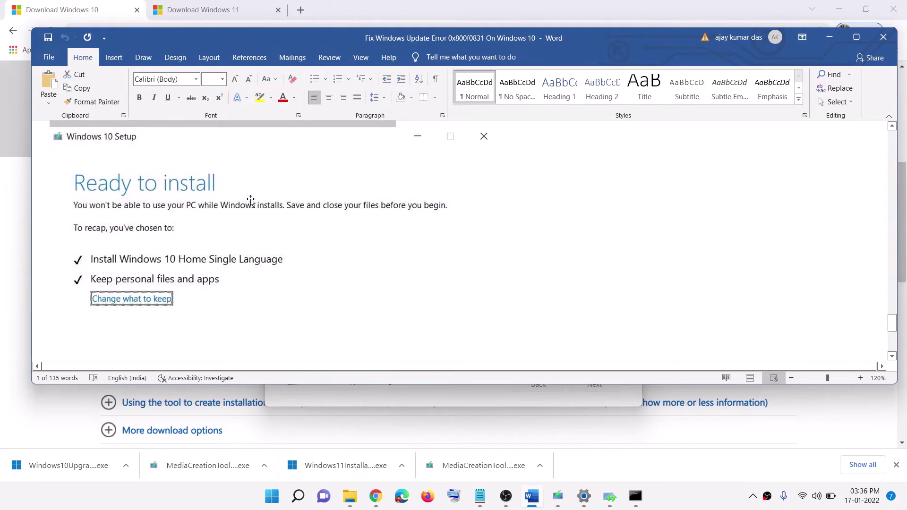
scroll(251, 227, "down", 1)
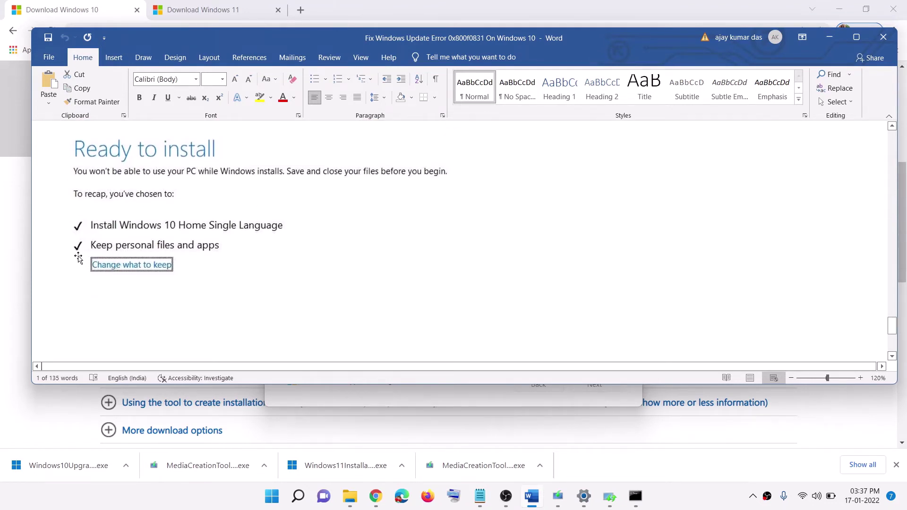
scroll(316, 259, "down", 1)
scroll(316, 259, "down", 4)
scroll(306, 271, "up", 5)
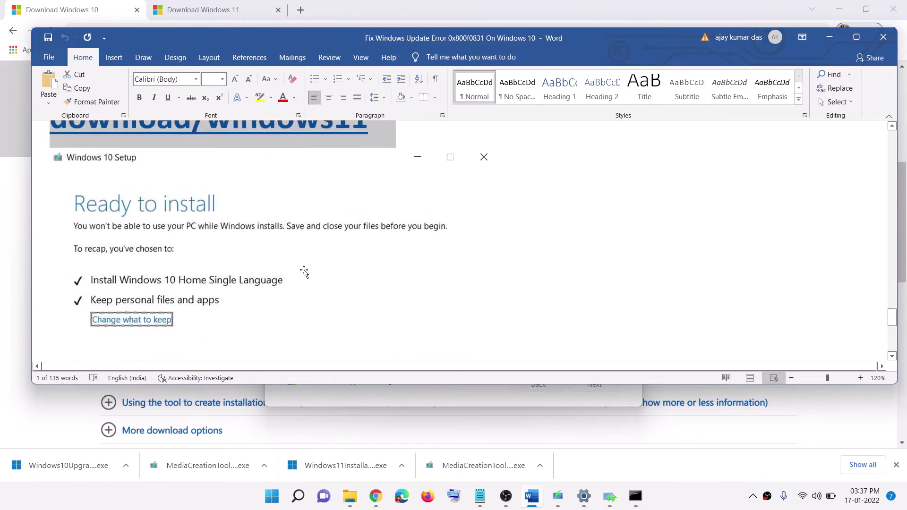
scroll(304, 272, "up", 5)
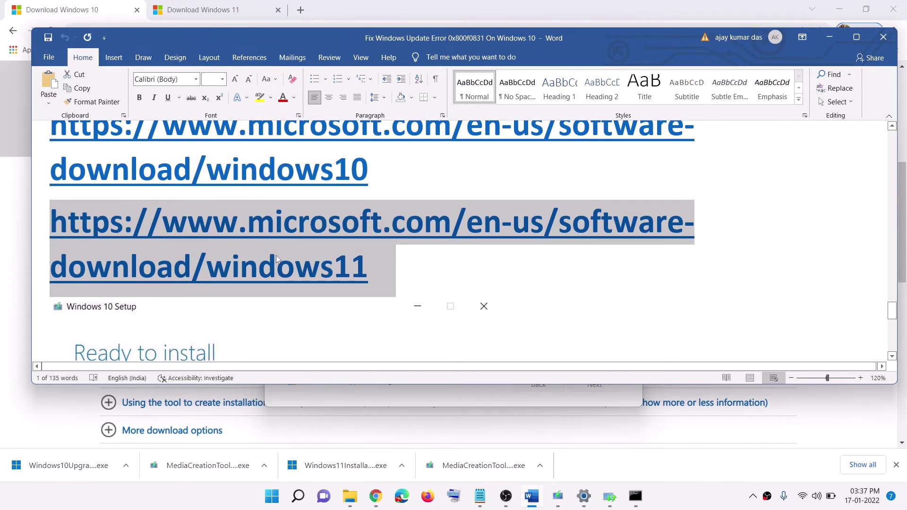
left_click(203, 10)
scroll(270, 262, "down", 5)
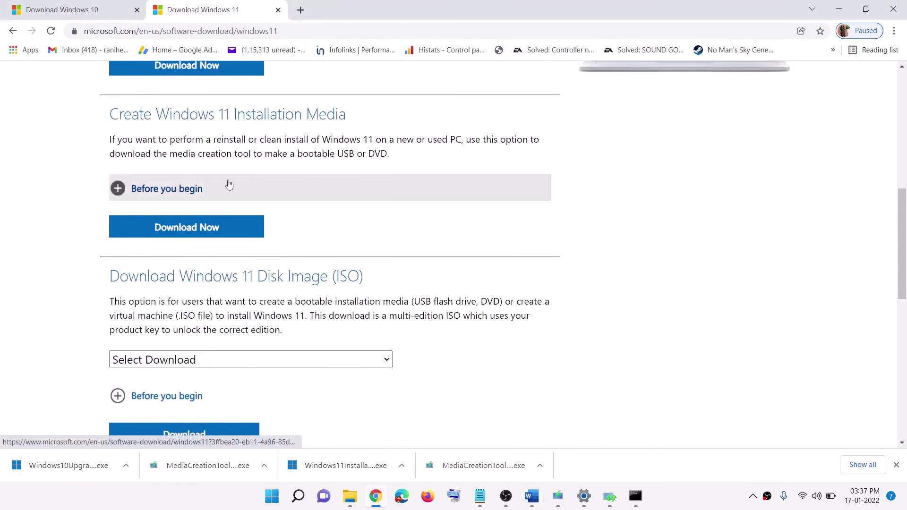
- Download the Windows 11 media creation tool, accept its licence and keep the recommended language and edition
scroll(229, 185, "up", 1)
left_click_drag(167, 215, 241, 223)
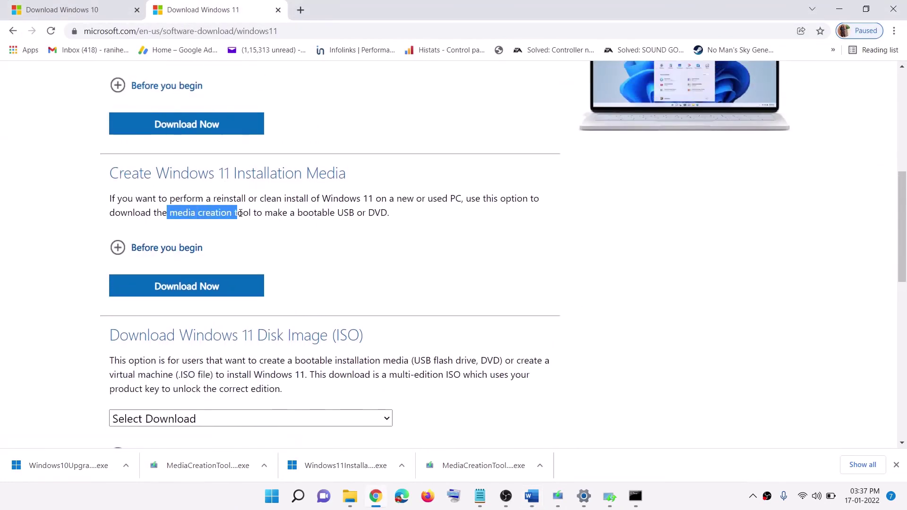
left_click(179, 293)
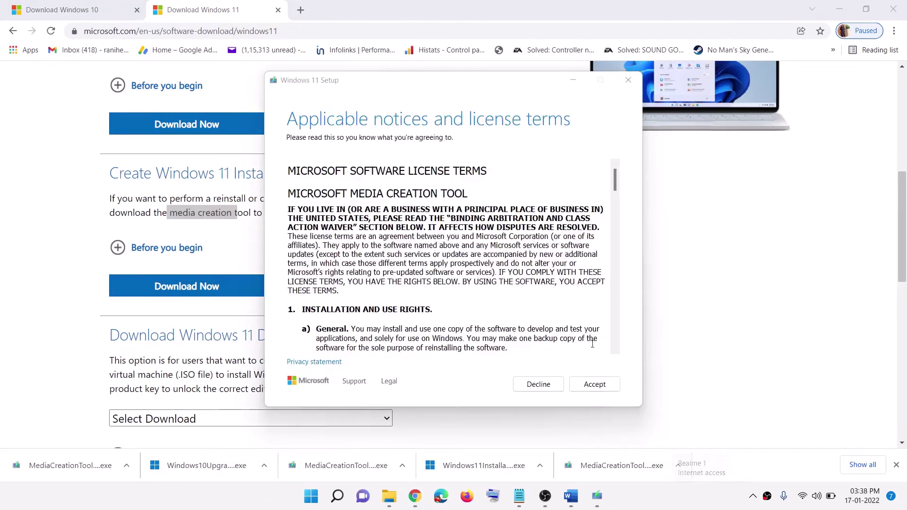
left_click(578, 388)
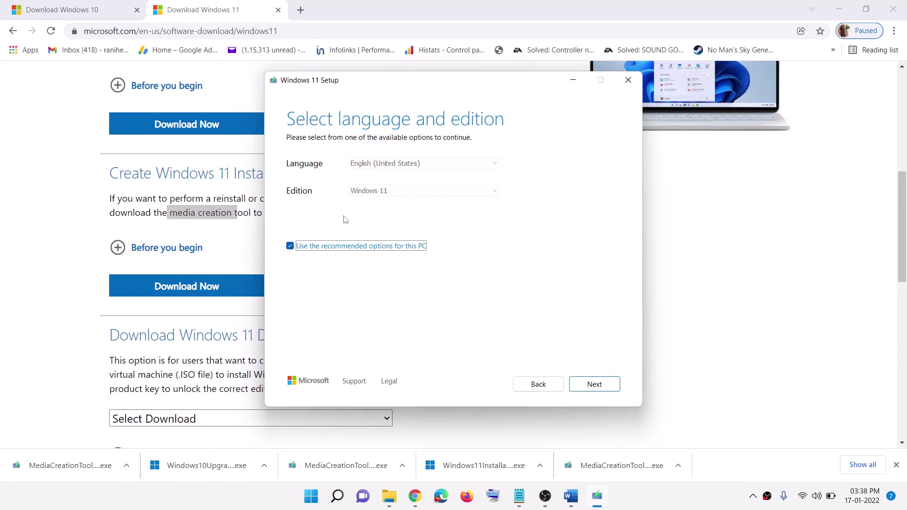
left_click(608, 391)
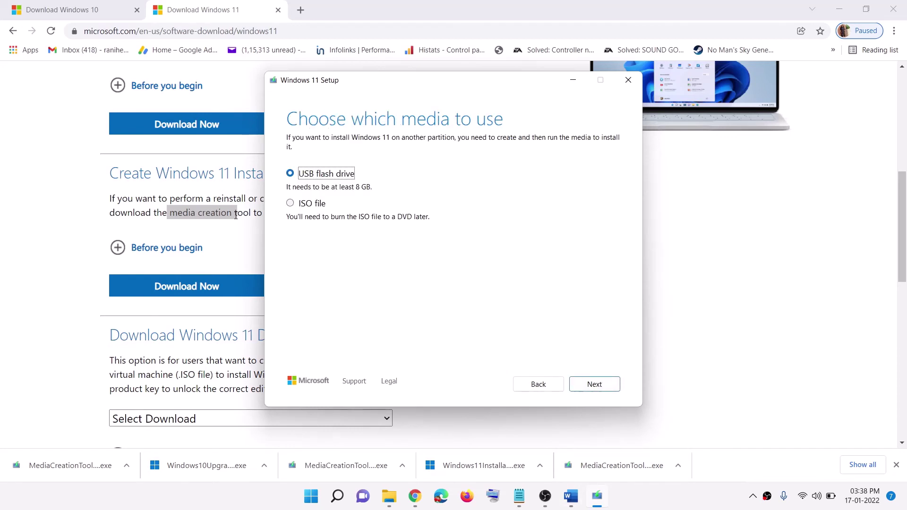
- Save a Windows 11 ISO file named Windows to the Desktop, then show the desktop
left_click(301, 204)
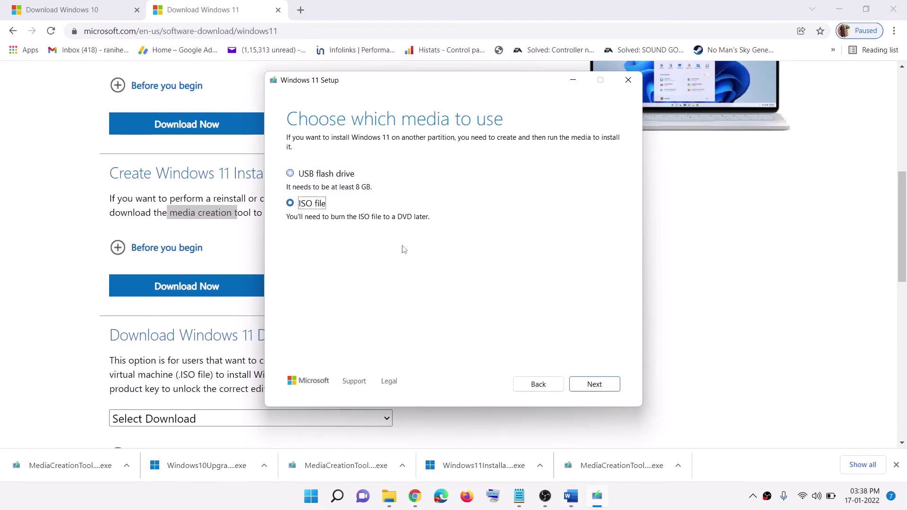
left_click(580, 384)
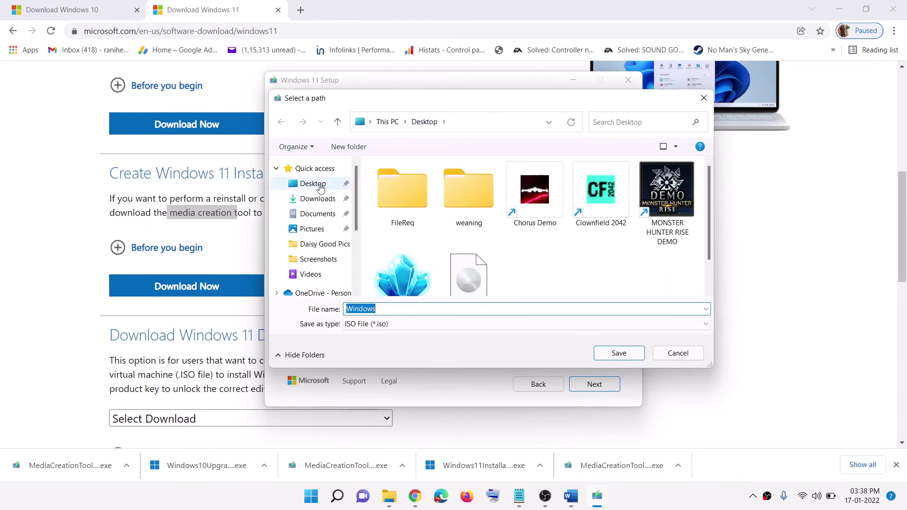
left_click(327, 188)
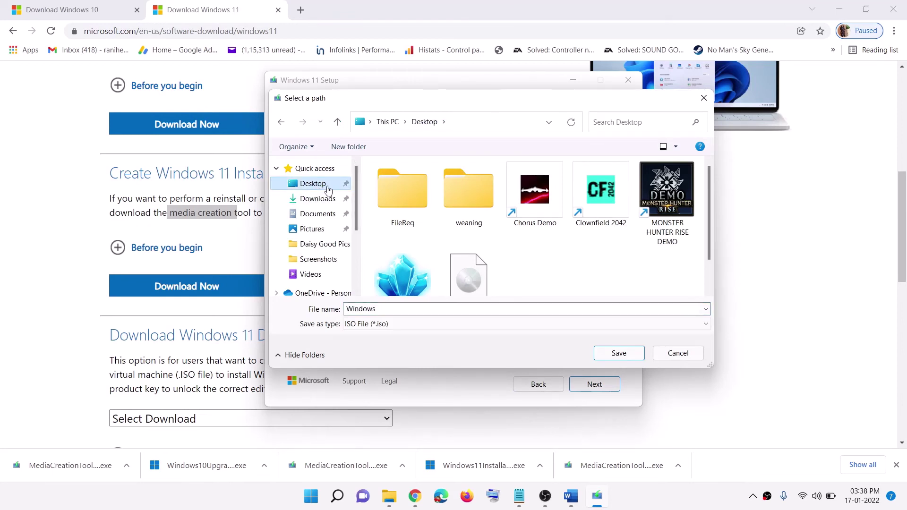
left_click(619, 354)
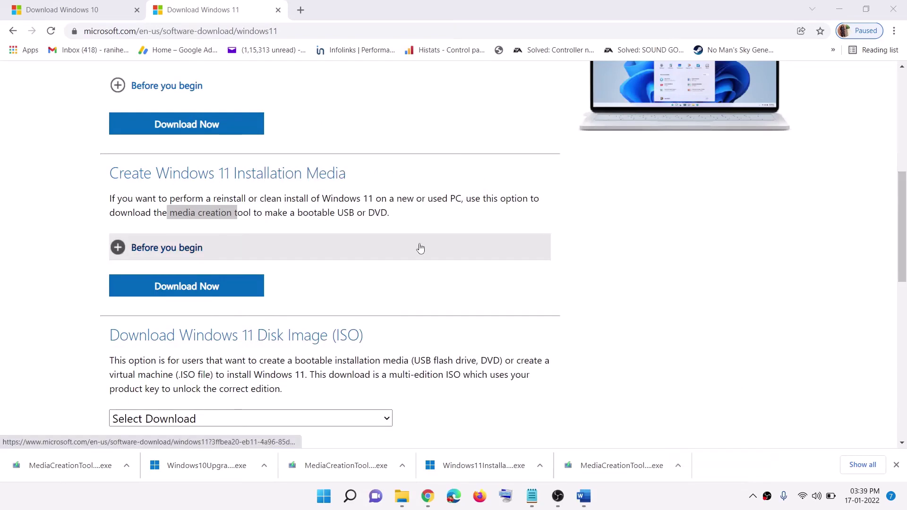
key("super+d")
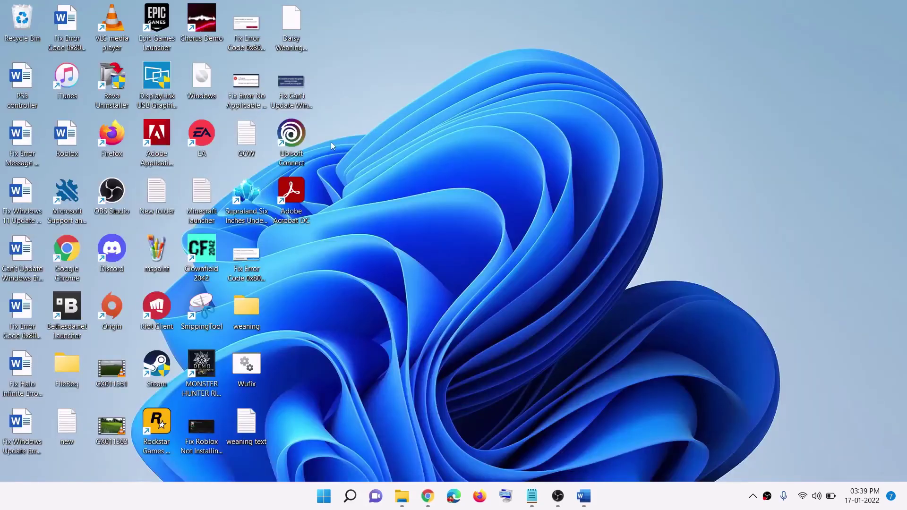
- Mount the Windows ISO, run setup as admin until it checks for updates, then return to Word
double_click(208, 87)
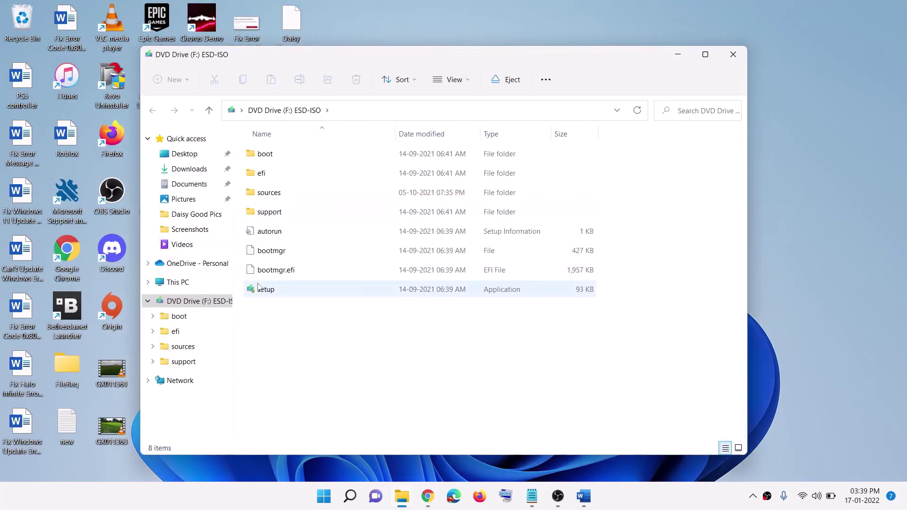
left_click(277, 290)
double_click(299, 289)
left_click(383, 378)
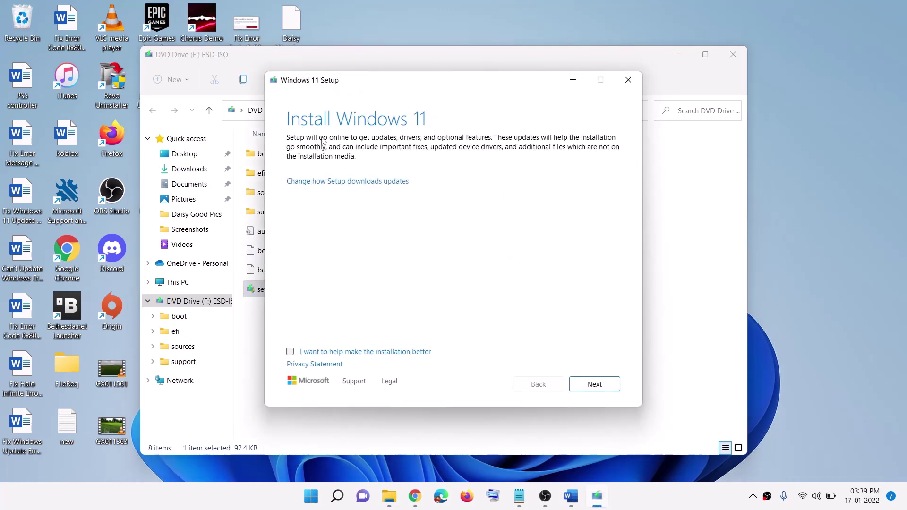
left_click(596, 392)
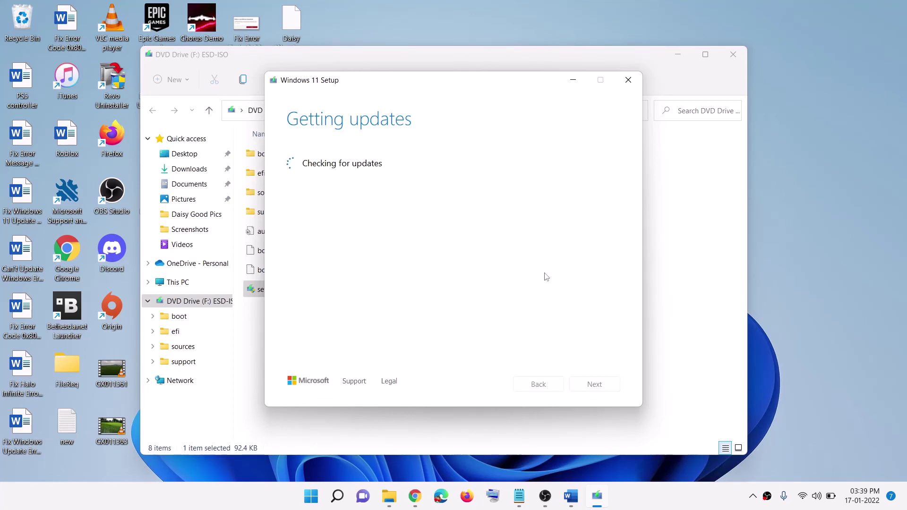
left_click(571, 496)
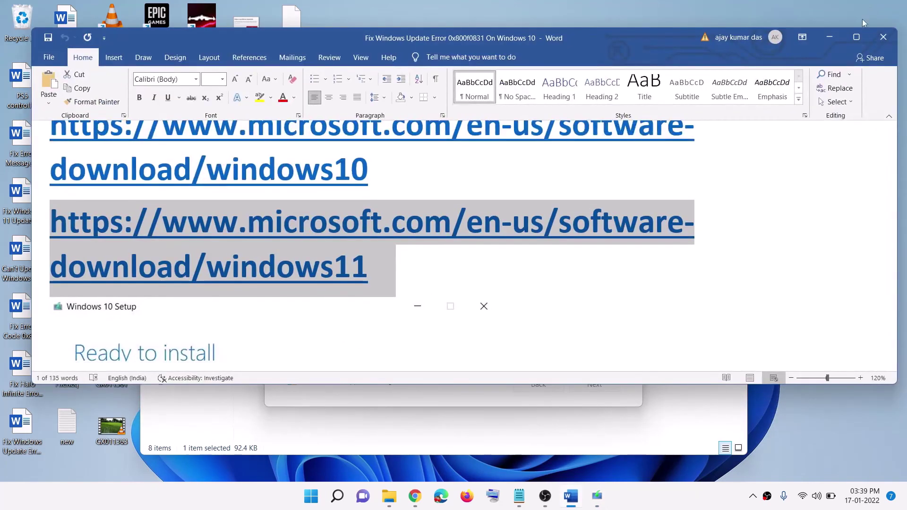
- Maximise the Word guide and bring it back to its 0x800f0831 fix title and Step 1
double_click(818, 43)
scroll(75, 308, "down", 2)
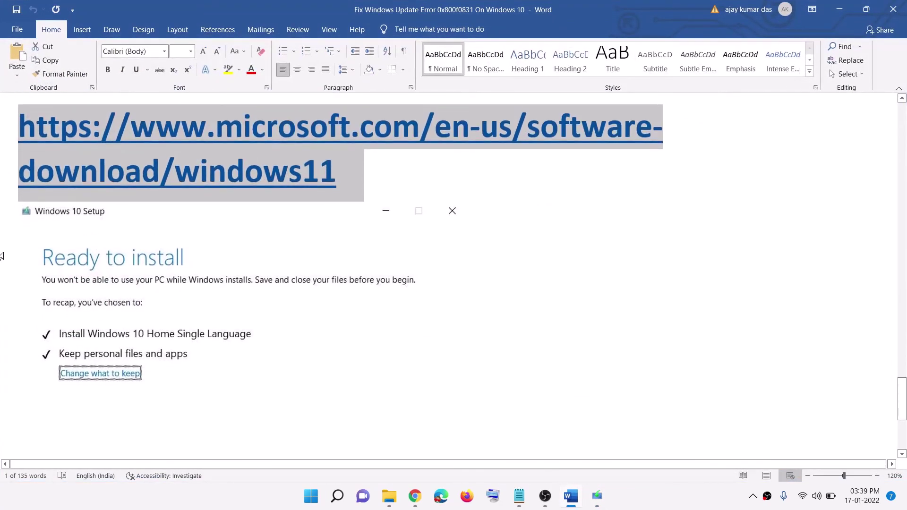
scroll(150, 270, "down", 3)
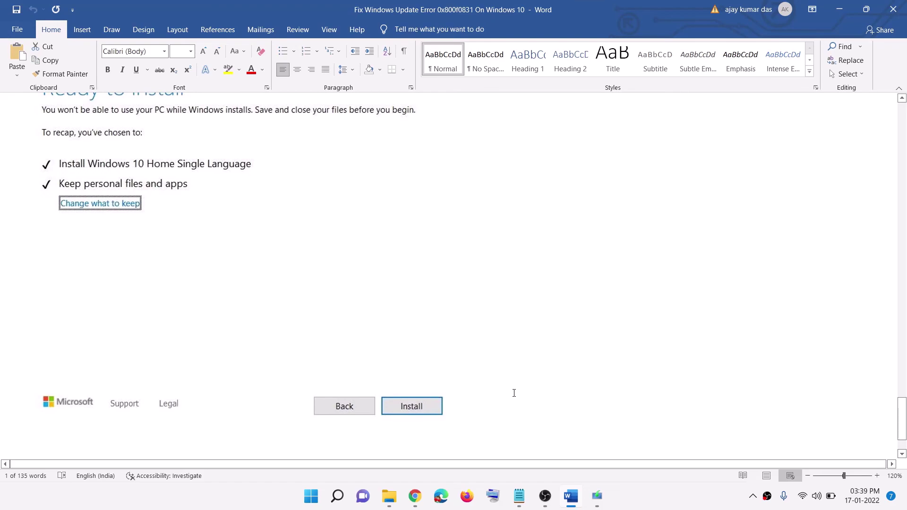
left_click(571, 497)
left_click(571, 496)
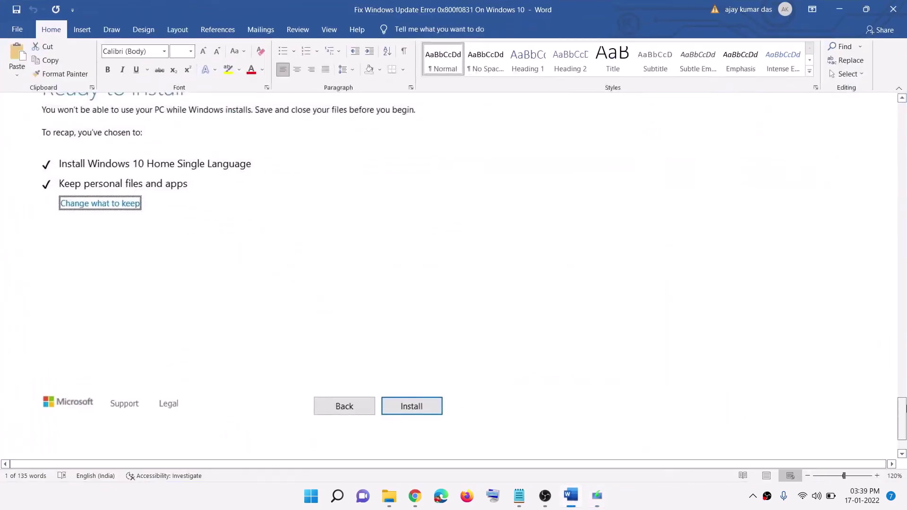
scroll(472, 188, "up", 10)
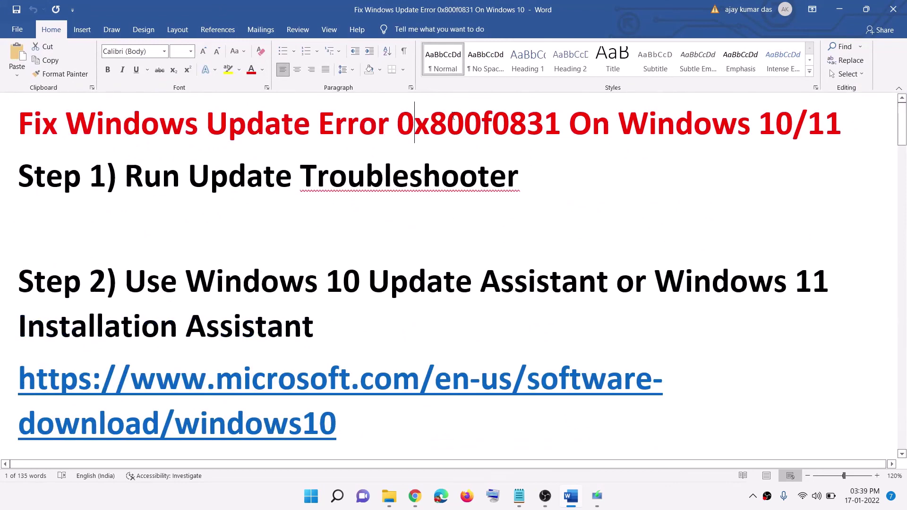